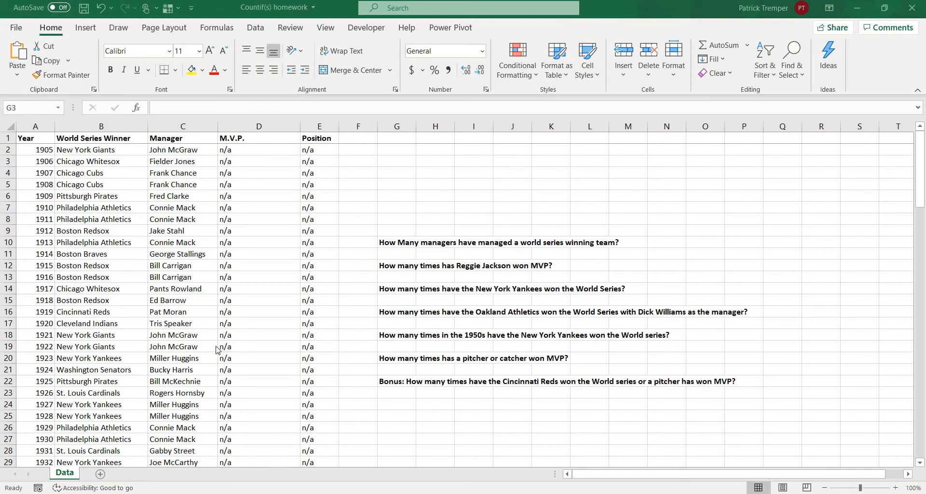
Count the numeric entries in the Year column with =COUNT(A:A) in cell G3.
{"action": "left_click", "coordinate": [393, 159]}
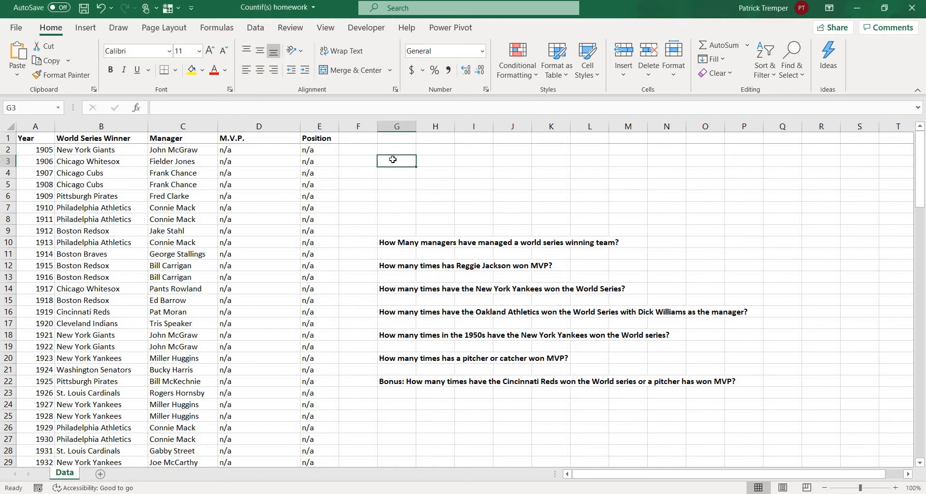
{"action": "type", "text": "=Count("}
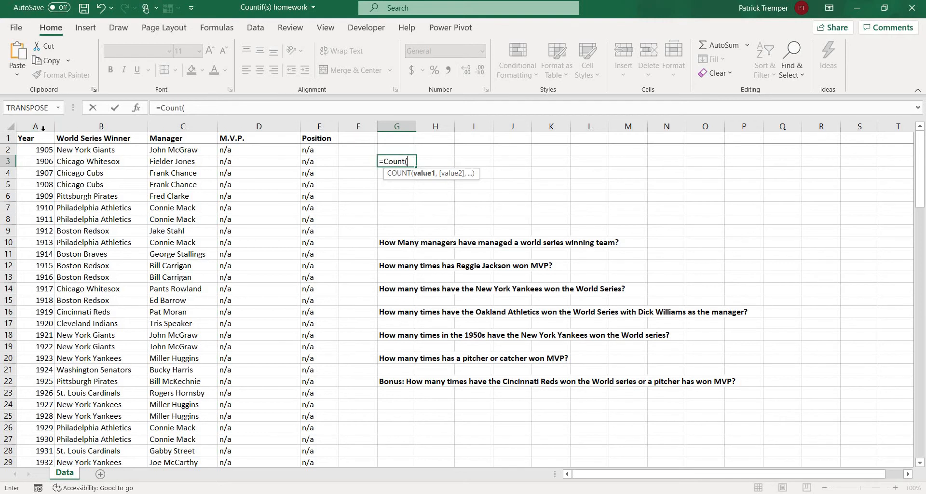
{"action": "left_click", "coordinate": [43, 127]}
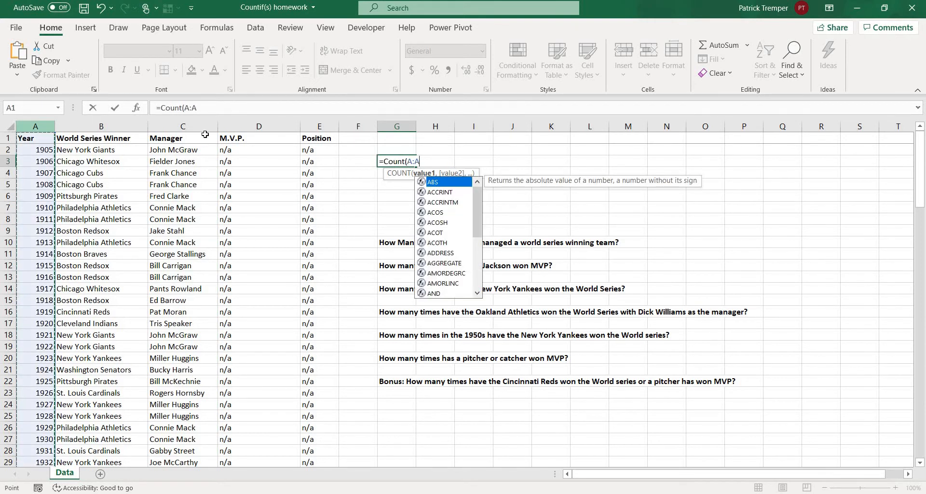
{"action": "left_click", "coordinate": [208, 108]}
{"action": "key", "text": "Return"}
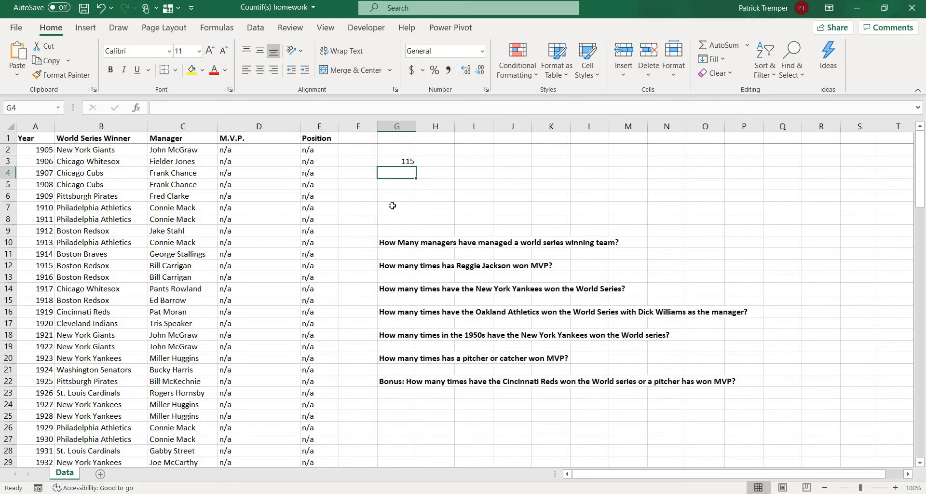
Enter =COUNT(D:D) in cell G4 to apply COUNT to the M.V.P. column.
{"action": "type", "text": "=C"}
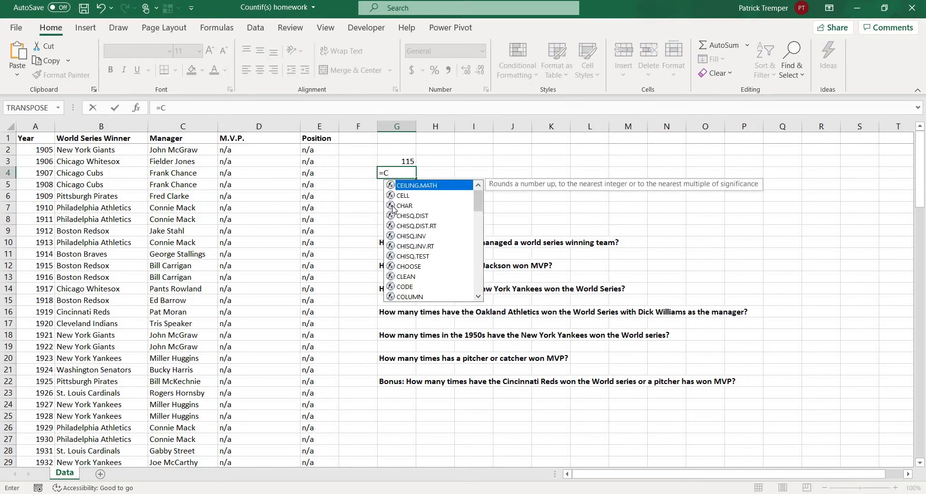
{"action": "type", "text": "ount("}
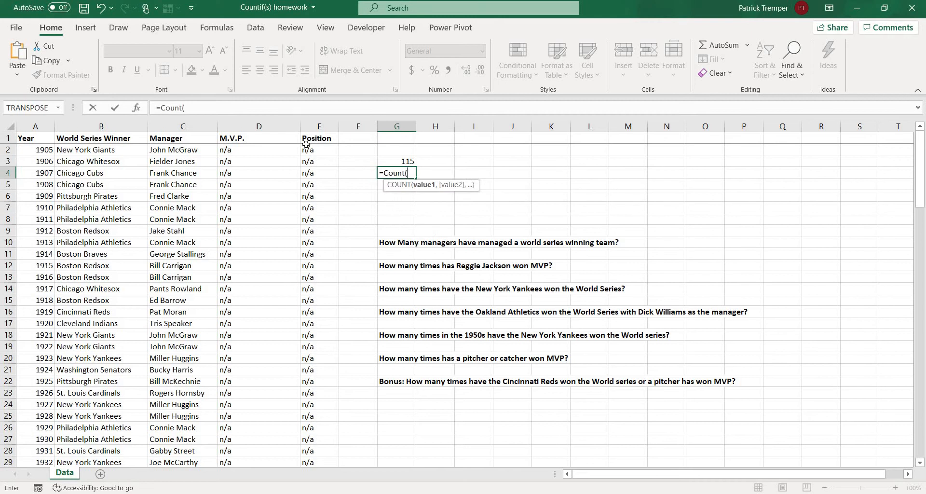
{"action": "left_click", "coordinate": [243, 122]}
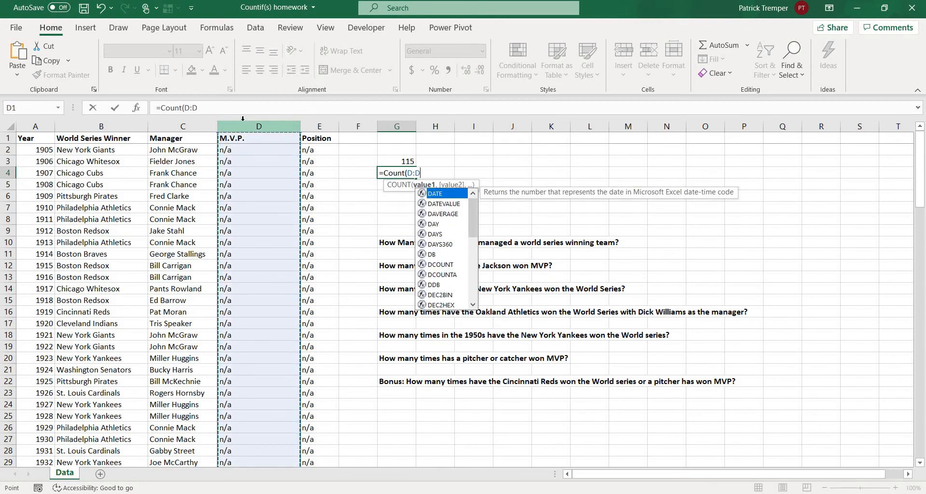
{"action": "type", "text": ")"}
{"action": "key", "text": "Return"}
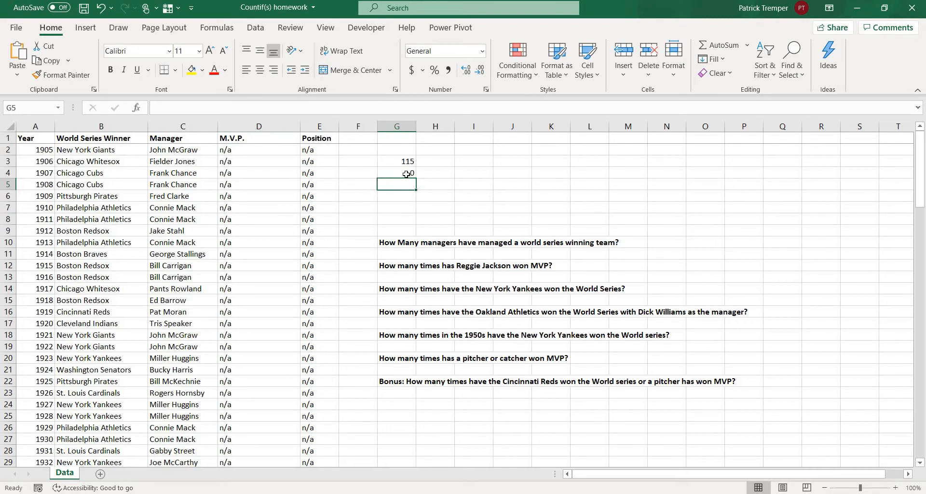
Change the function in G4 to COUNTA so that it counts the non-empty cells of column D.
{"action": "left_click_drag", "start_coordinate": [923, 194], "coordinate": [925, 314]}
{"action": "left_click_drag", "start_coordinate": [925, 171], "coordinate": [922, 195]}
{"action": "left_click", "coordinate": [394, 173]}
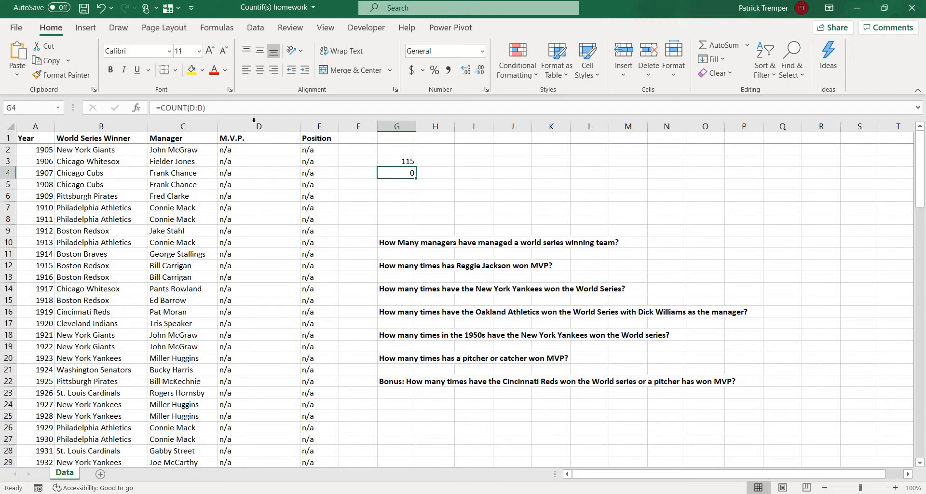
{"action": "left_click", "coordinate": [189, 108]}
{"action": "type", "text": "a"}
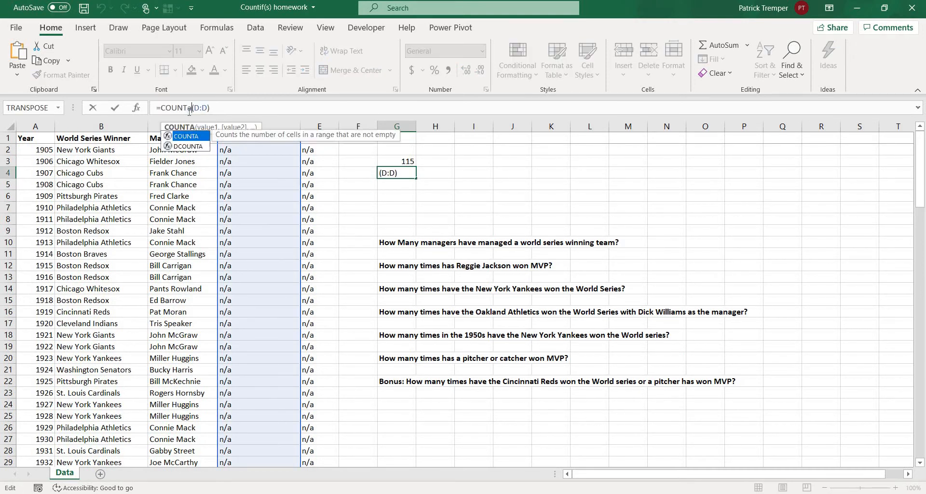
{"action": "key", "text": "BackSpace"}
{"action": "type", "text": "A"}
{"action": "key", "text": "Return"}
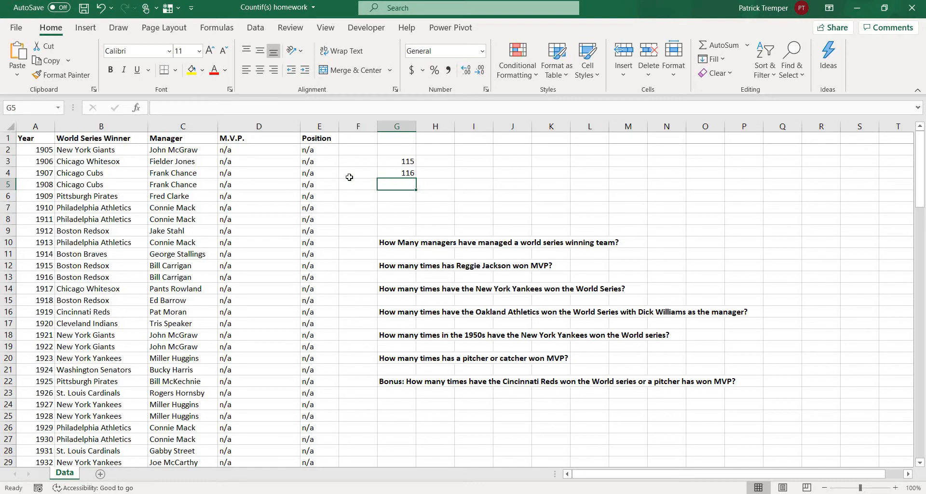
Copy the M.V.P. entries in D2:D116 to column R, starting at cell R2.
{"action": "left_click_drag", "start_coordinate": [921, 157], "coordinate": [925, 129]}
{"action": "left_click", "coordinate": [249, 152]}
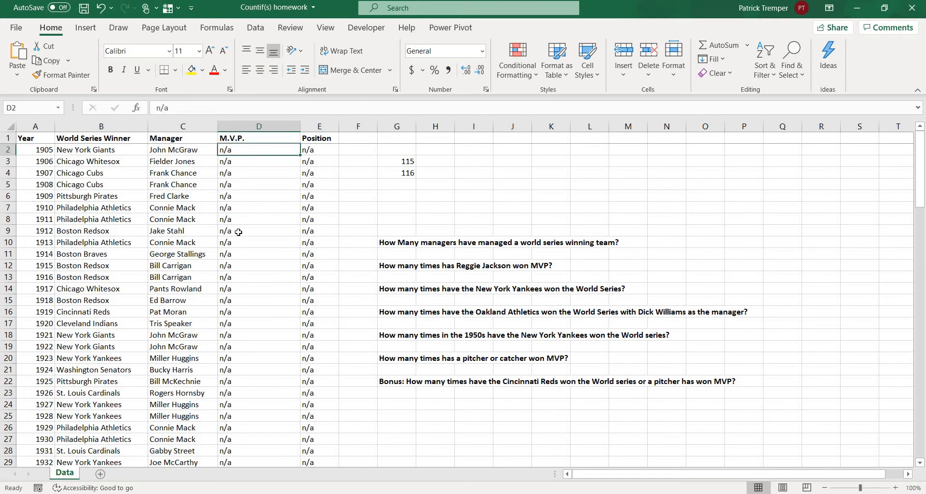
{"action": "left_click_drag", "start_coordinate": [238, 232], "coordinate": [247, 441]}
{"action": "key", "text": "ctrl+c"}
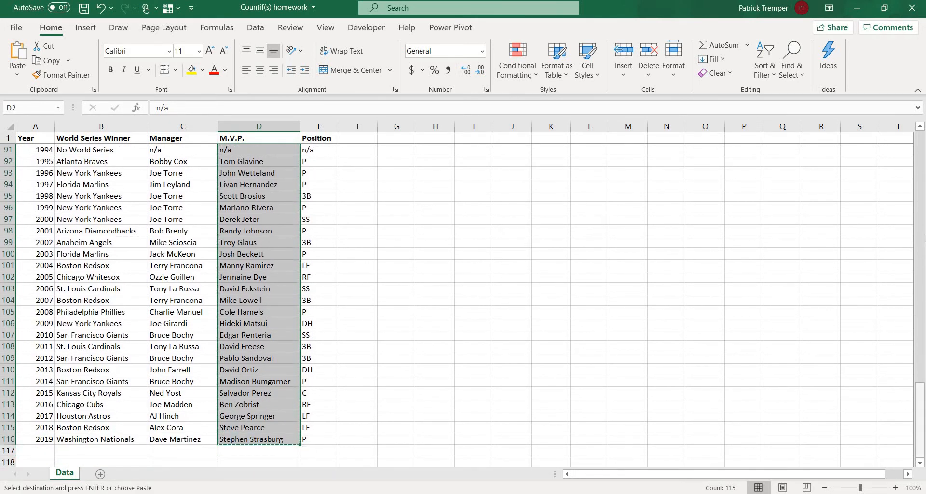
{"action": "left_click_drag", "start_coordinate": [920, 415], "coordinate": [920, 164]}
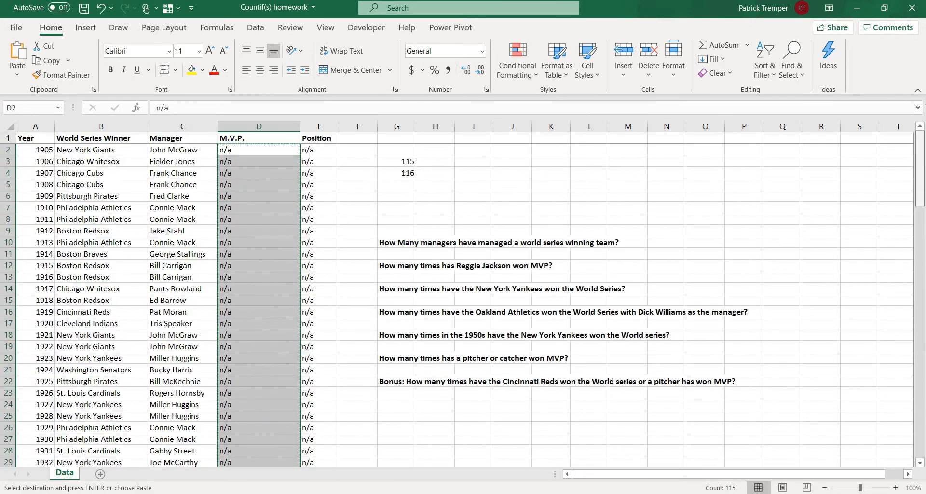
{"action": "left_click", "coordinate": [831, 150]}
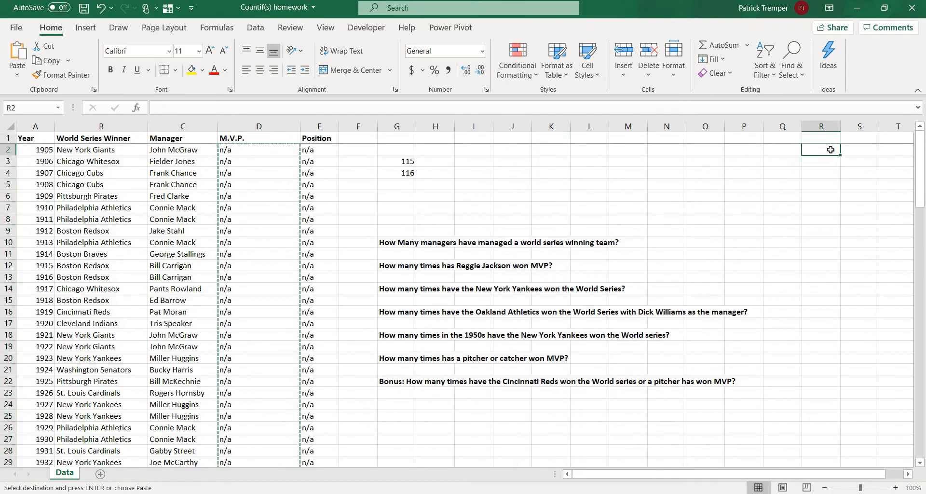
{"action": "key", "text": "ctrl+v"}
{"action": "key", "text": "Escape"}
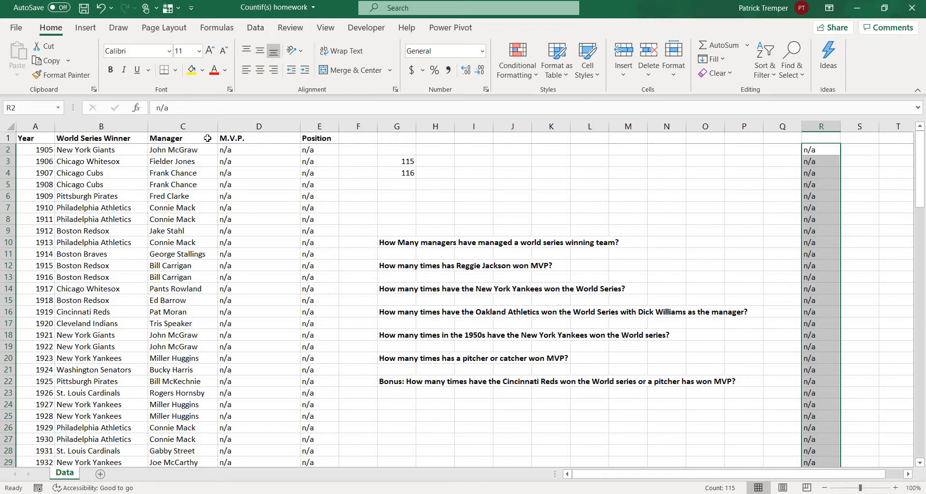
Remove the duplicate values from column R.
{"action": "left_click", "coordinate": [256, 28]}
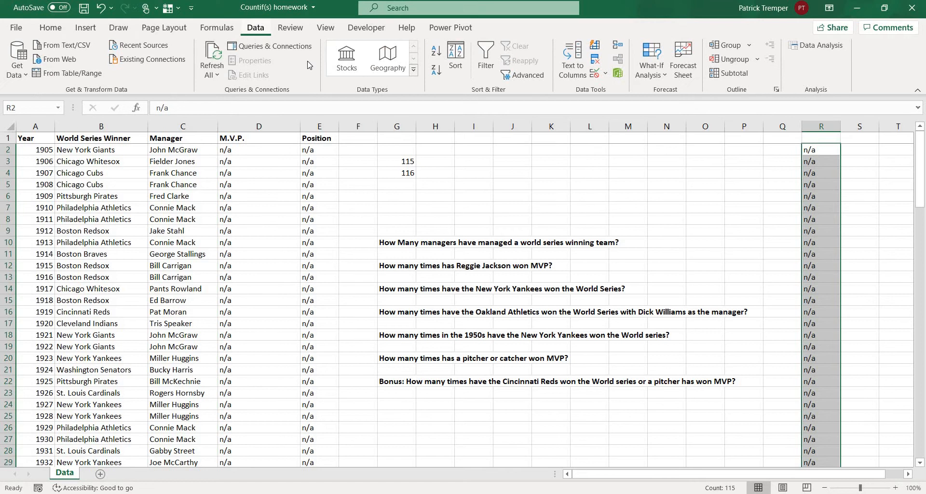
{"action": "left_click", "coordinate": [821, 127]}
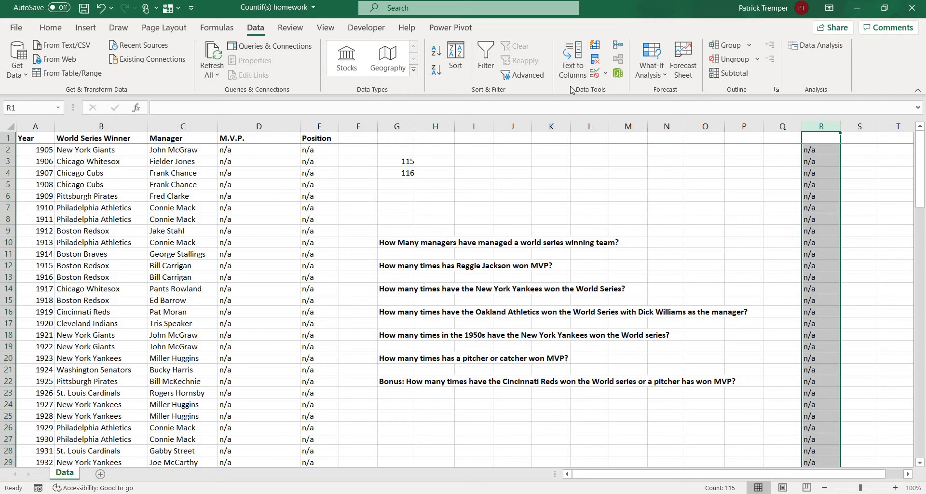
{"action": "left_click", "coordinate": [595, 61]}
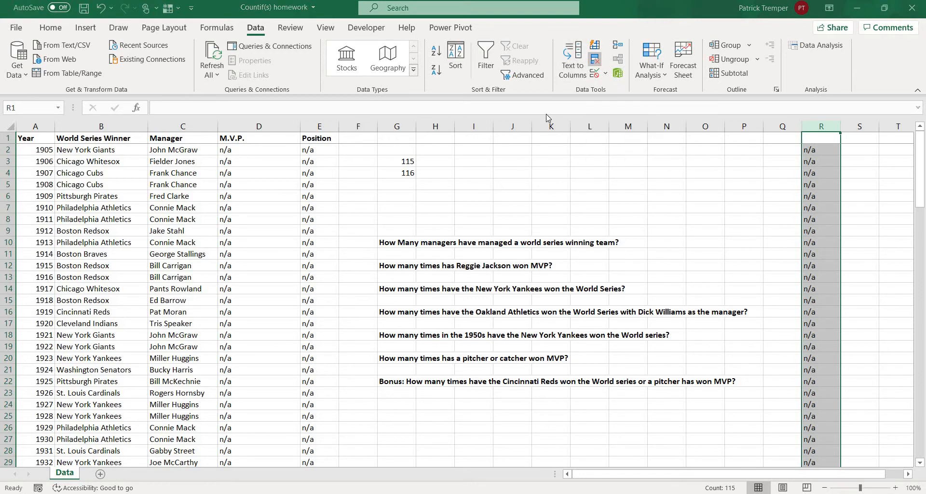
{"action": "left_click", "coordinate": [443, 264]}
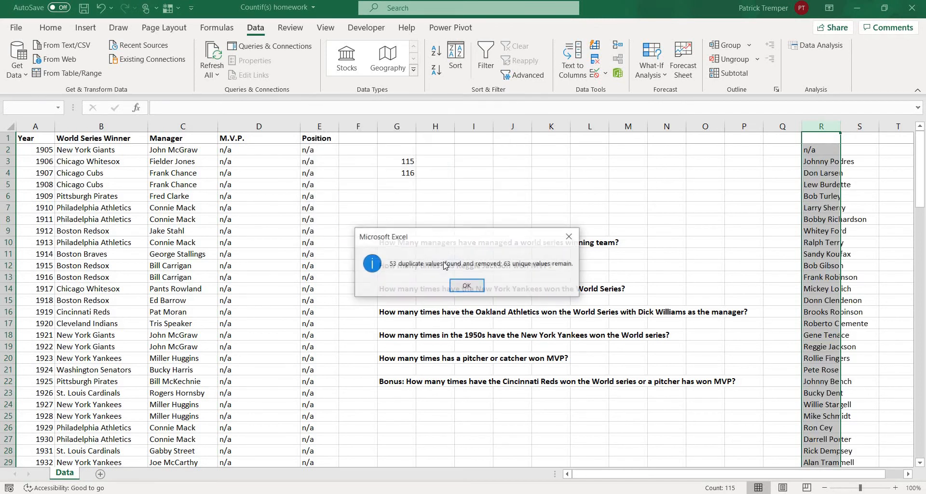
{"action": "left_click", "coordinate": [463, 286]}
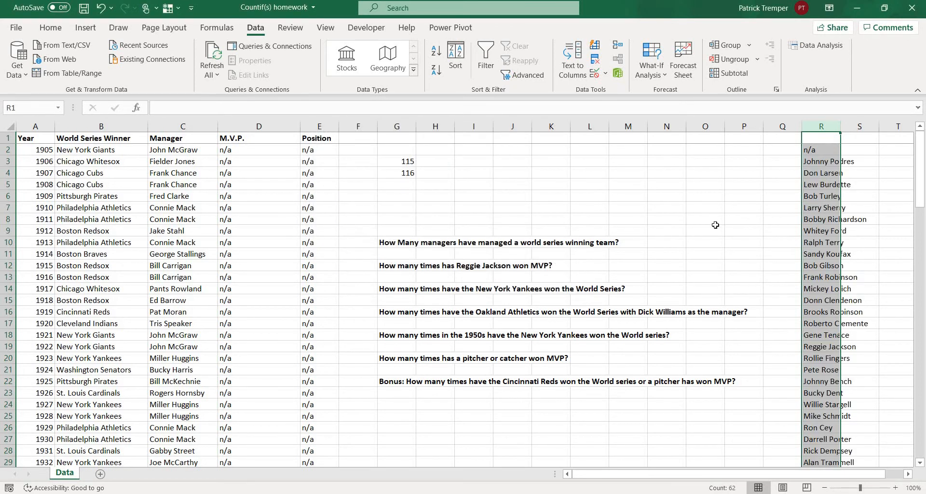
Count the non-empty cells of column R with =COUNTA(R:R) in cell L4.
{"action": "left_click", "coordinate": [583, 175]}
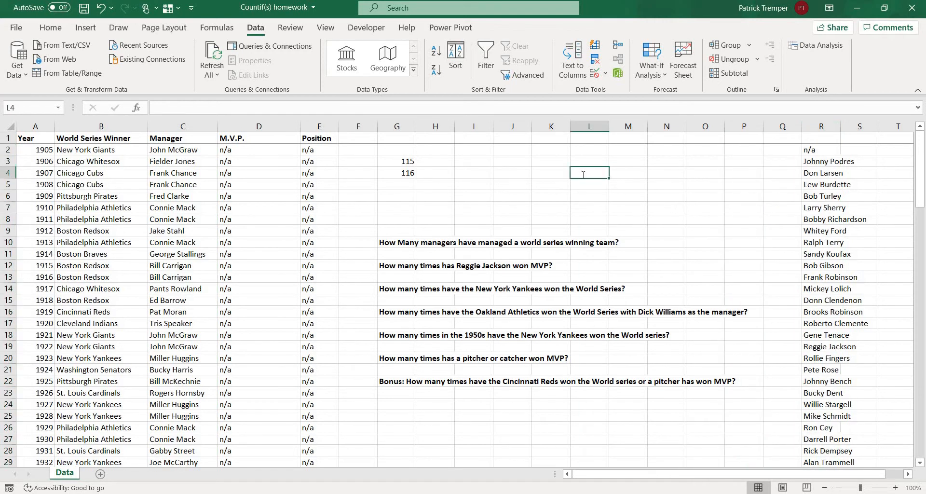
{"action": "type", "text": "=Counta("}
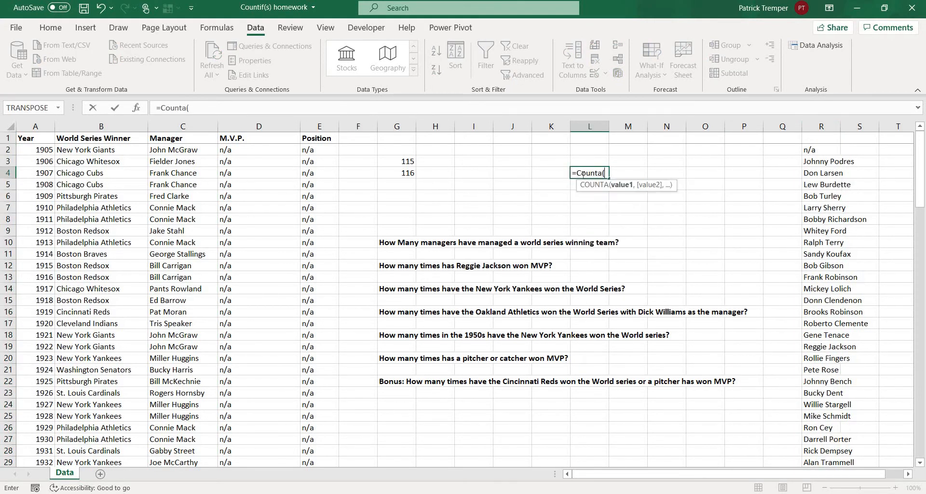
{"action": "left_click", "coordinate": [825, 125]}
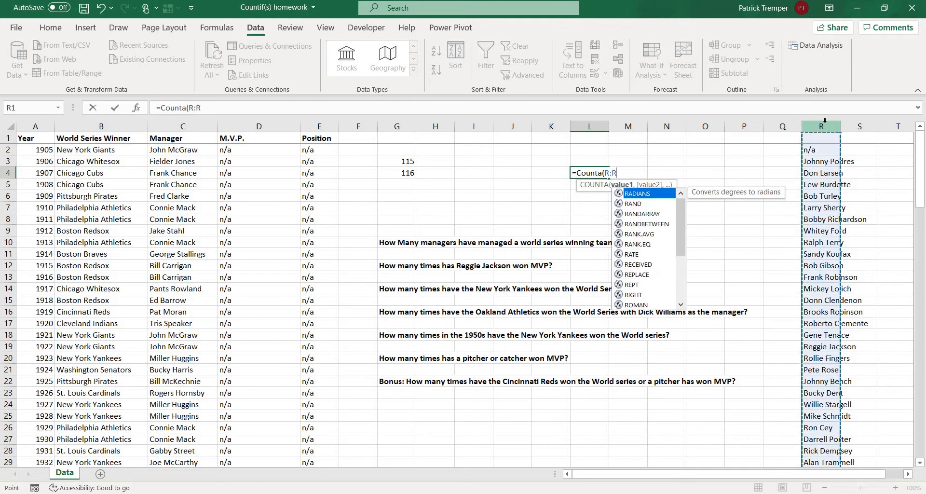
{"action": "type", "text": ")"}
{"action": "key", "text": "Return"}
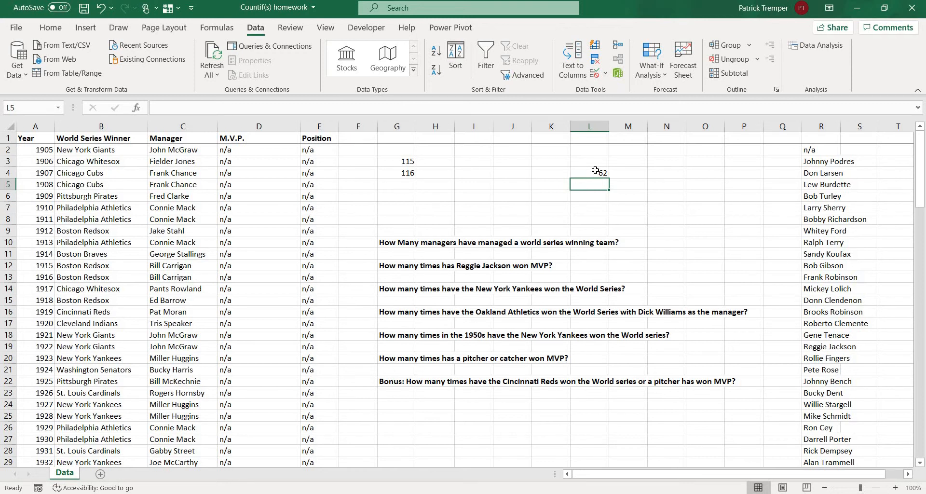
{"action": "key", "text": "Up"}
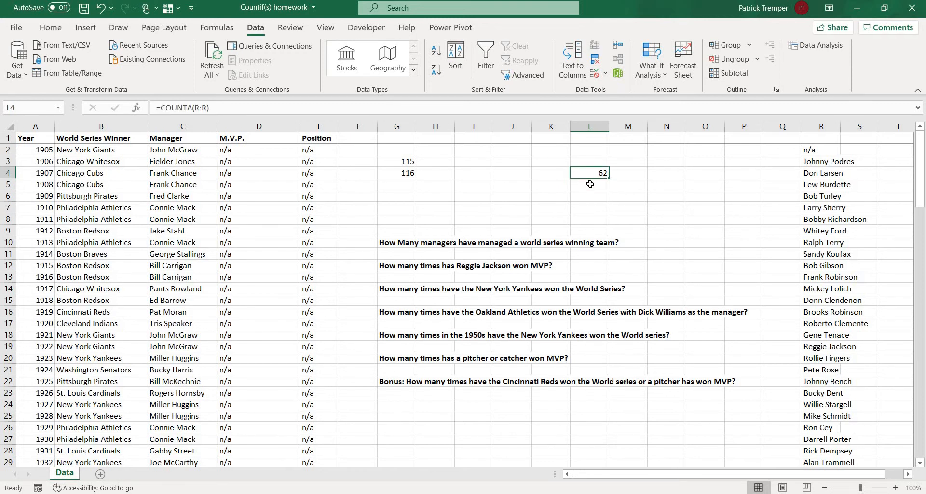
Review the top of the deduplicated list in column R and delete the COUNTA formula from cell L4.
{"action": "scroll", "coordinate": [590, 184], "scroll_direction": "down", "scroll_amount": 1}
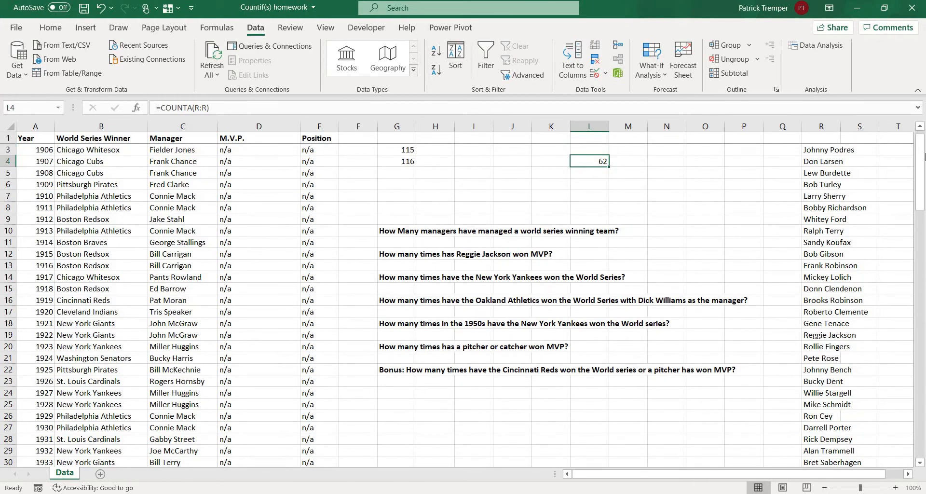
{"action": "left_click_drag", "start_coordinate": [895, 161], "coordinate": [893, 126]}
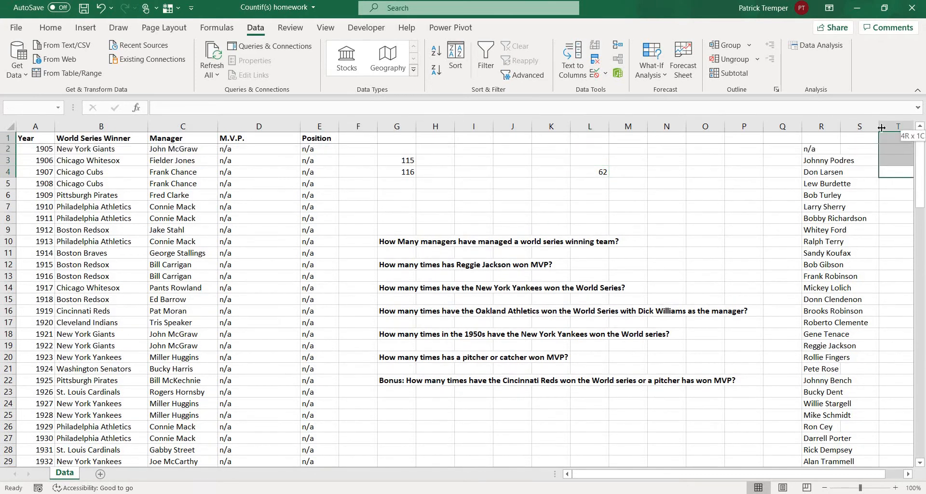
{"action": "left_click", "coordinate": [826, 151]}
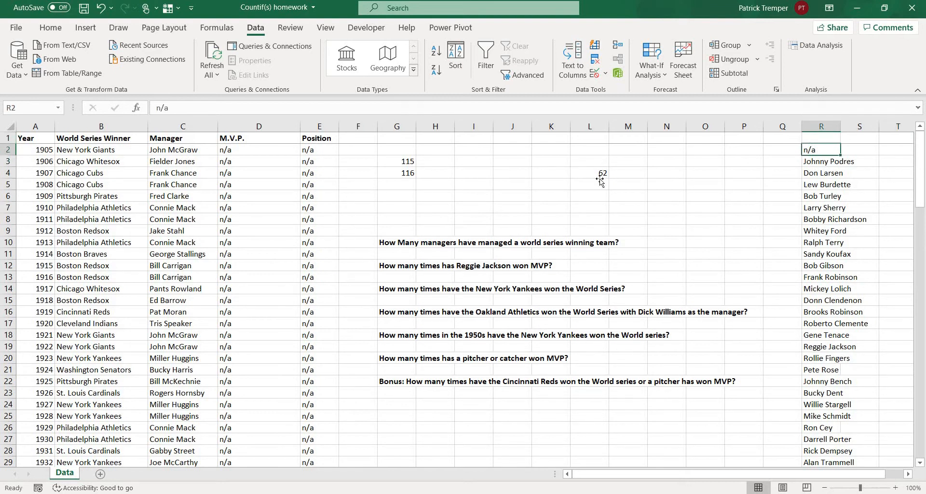
{"action": "left_click", "coordinate": [600, 172]}
{"action": "double_click", "coordinate": [600, 171]}
{"action": "triple_click", "coordinate": [601, 172]}
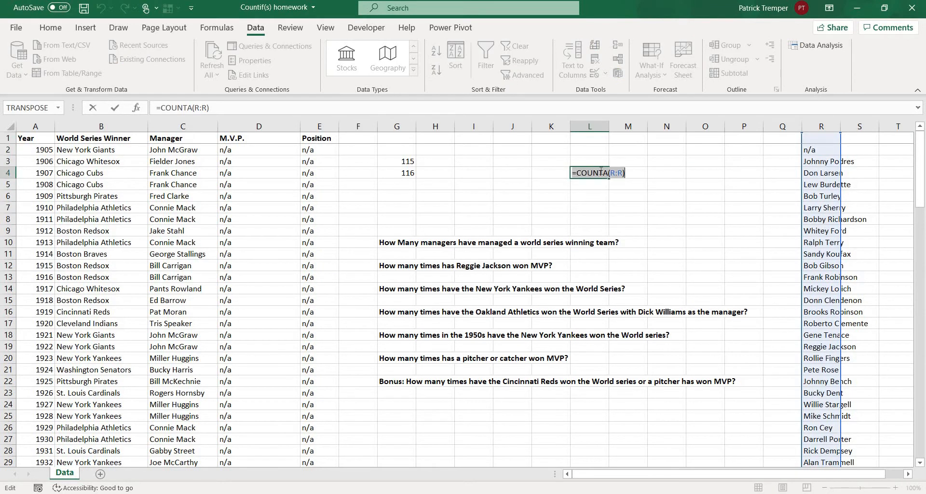
{"action": "key", "text": "BackSpace"}
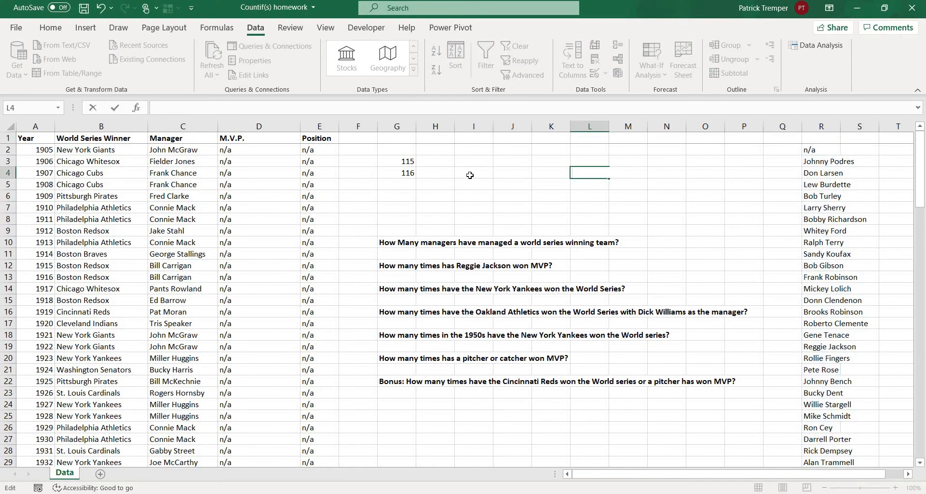
In cell I3, count the New York Giants entries in column B with =COUNTIF(B:B,"New York Giants").
{"action": "left_click", "coordinate": [480, 152]}
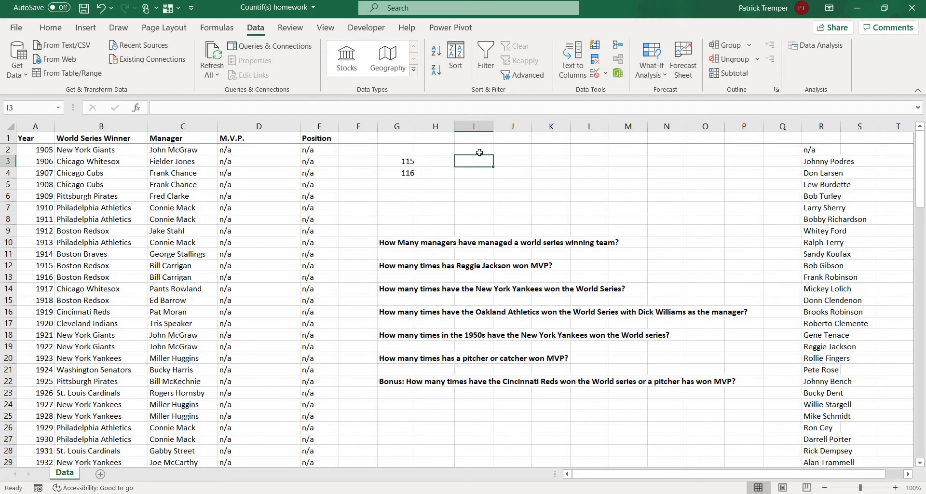
{"action": "type", "text": "=coun"}
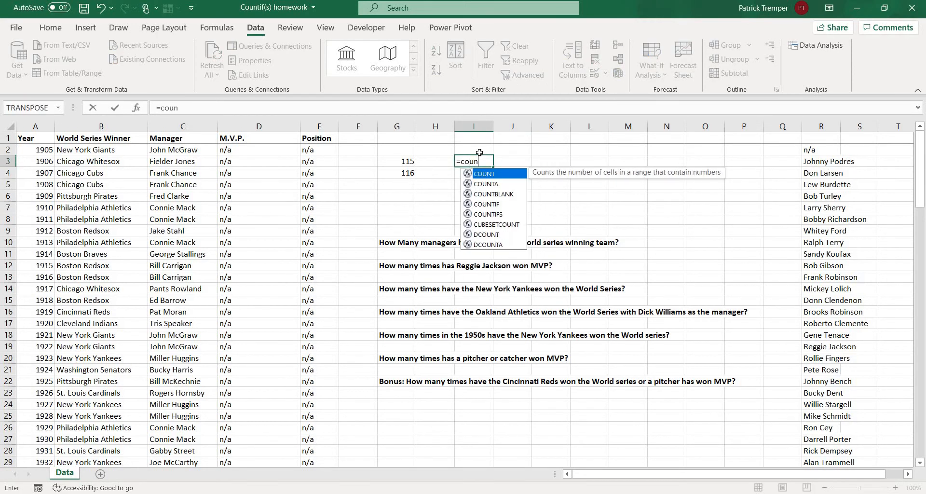
{"action": "type", "text": "tif("}
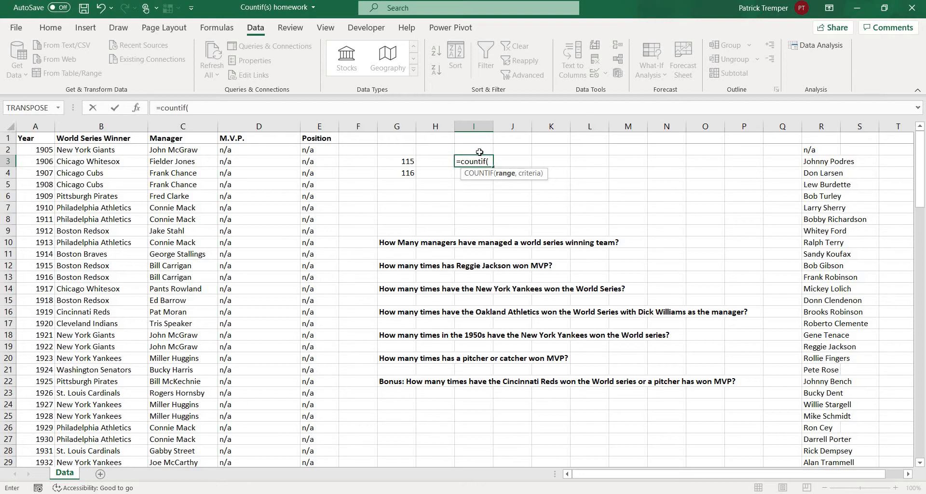
{"action": "left_click", "coordinate": [105, 128]}
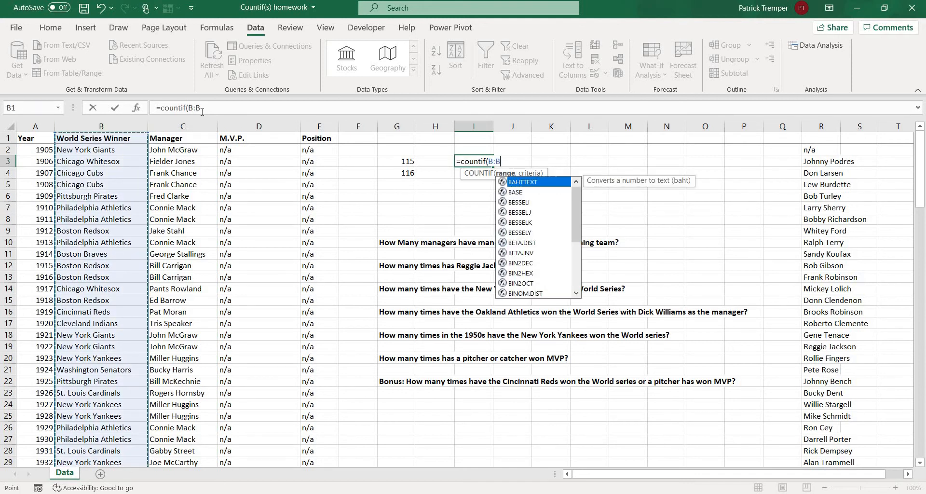
{"action": "type", "text": ","}
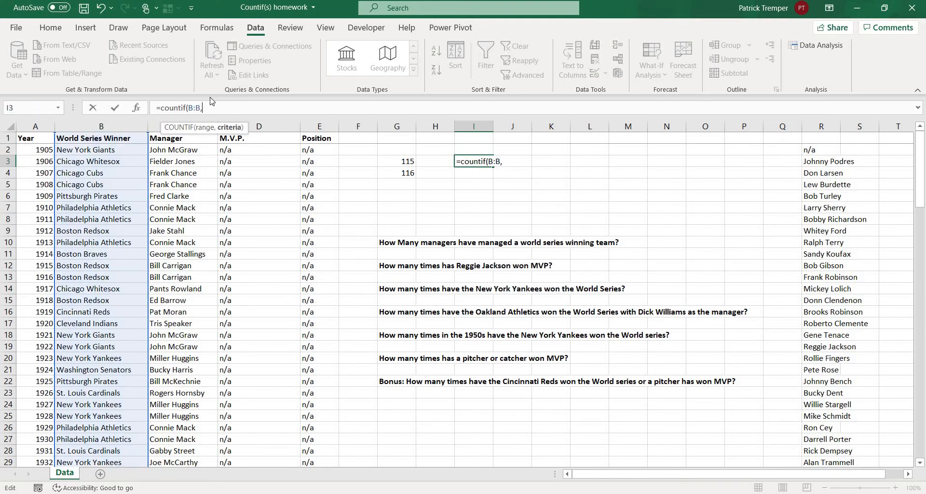
{"action": "type", "text": "\"New York Giants\")"}
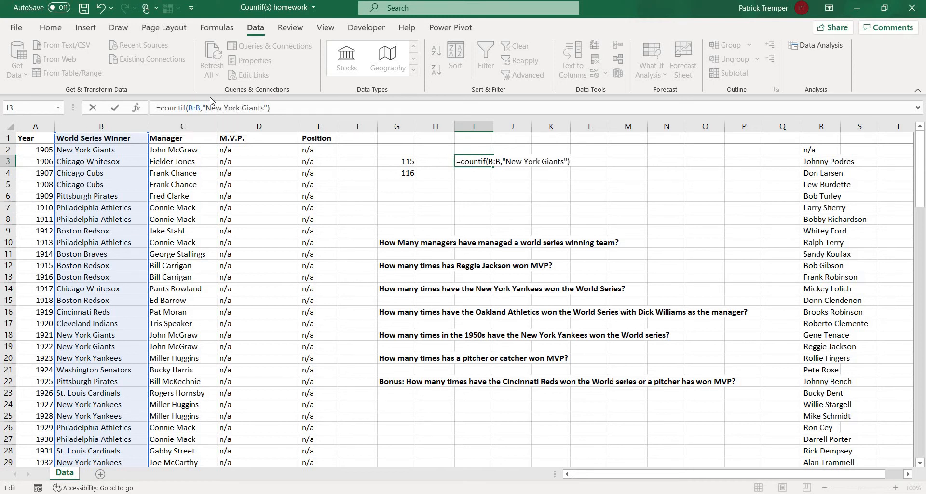
{"action": "key", "text": "Return"}
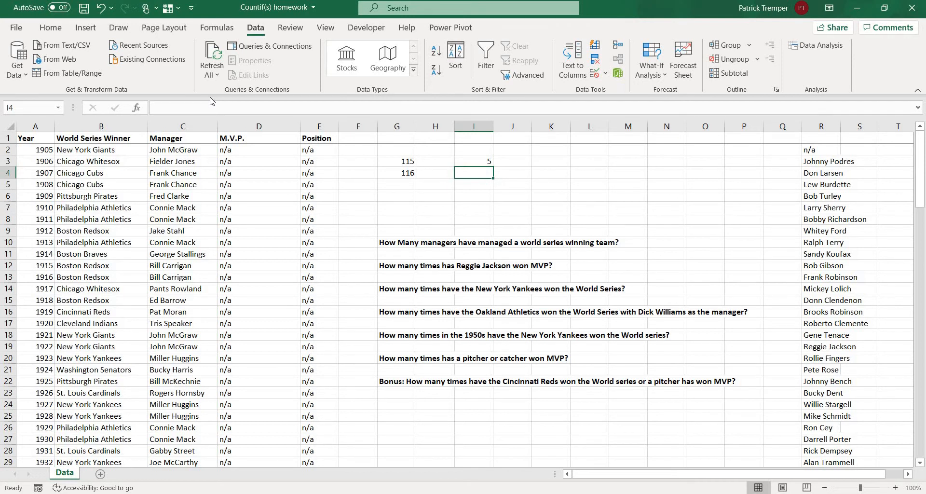
In cell I4, count the Connie Mack entries in column C with =COUNTIF(C:C,"Connie Mack").
{"action": "type", "text": "="}
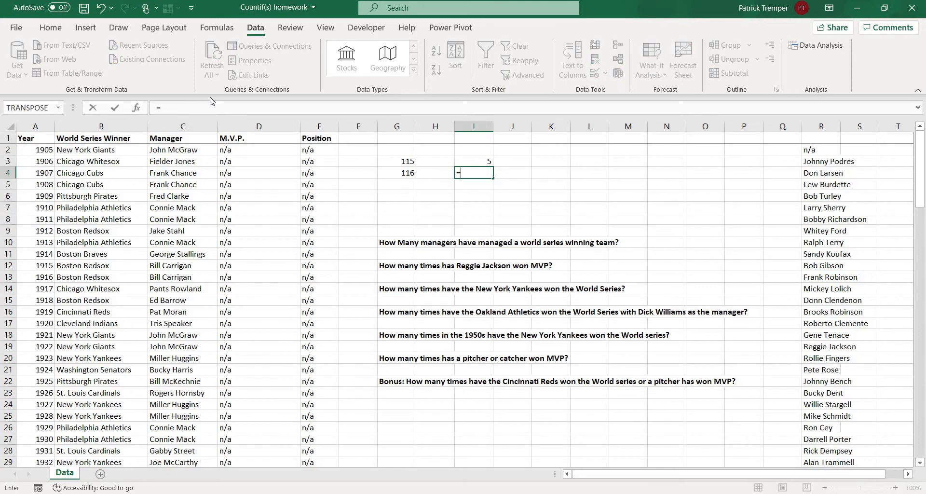
{"action": "type", "text": "Co"}
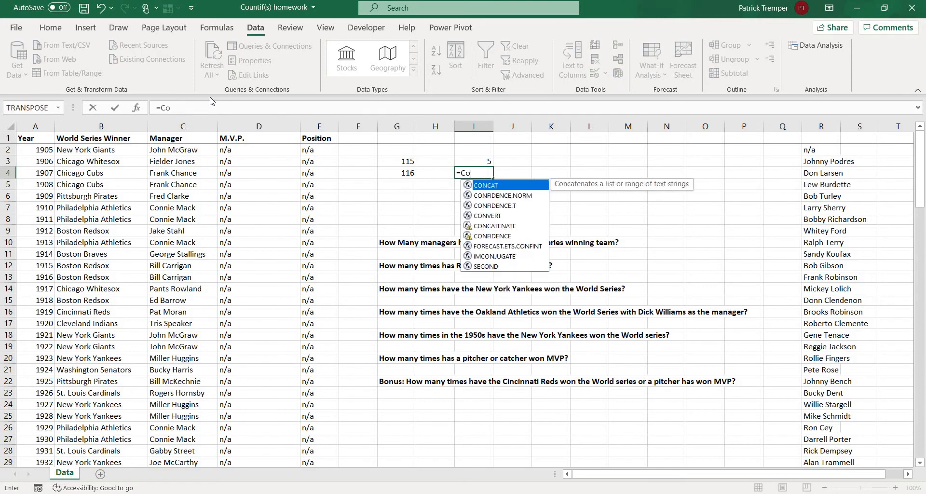
{"action": "type", "text": "unt"}
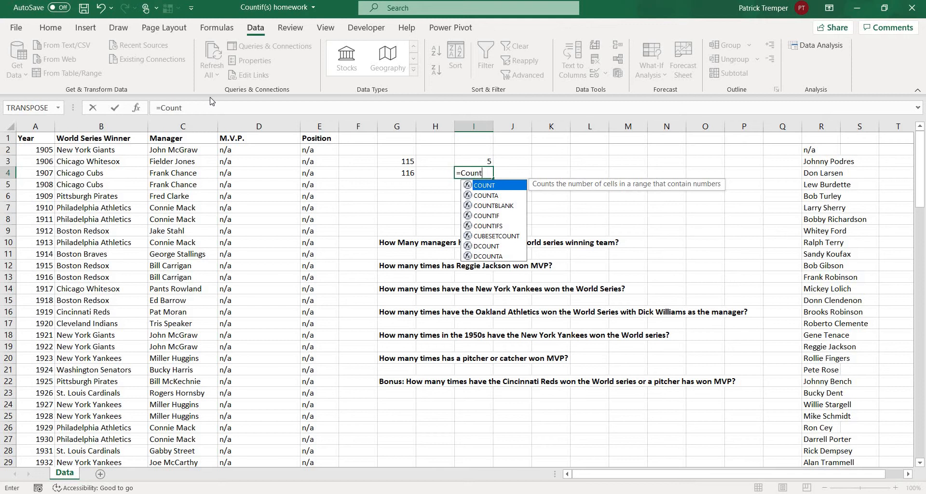
{"action": "type", "text": "if("}
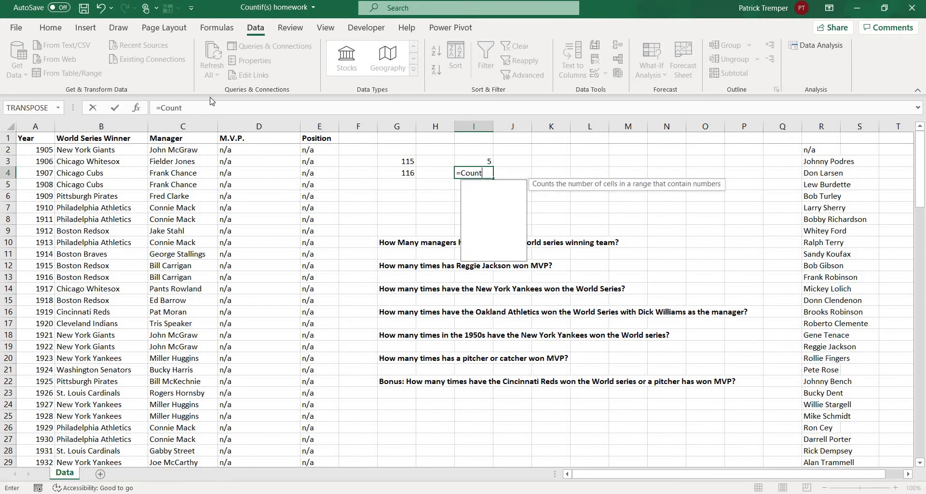
{"action": "left_click", "coordinate": [191, 130]}
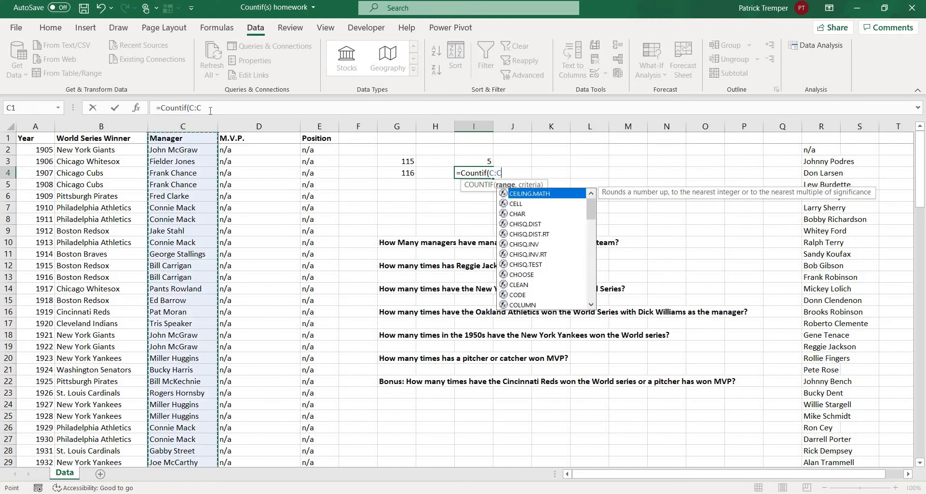
{"action": "left_click", "coordinate": [210, 111]}
{"action": "type", "text": ",\""}
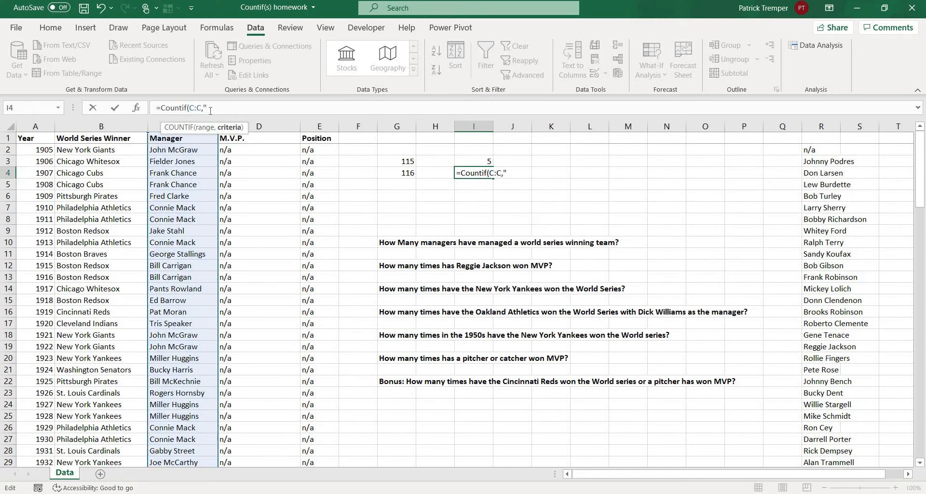
{"action": "type", "text": "Connie Mack\""}
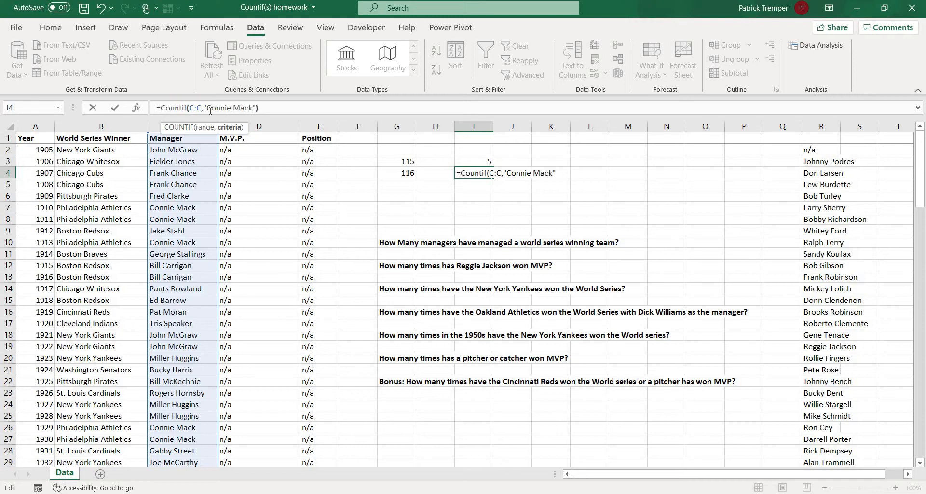
{"action": "type", "text": ")"}
{"action": "key", "text": "Return"}
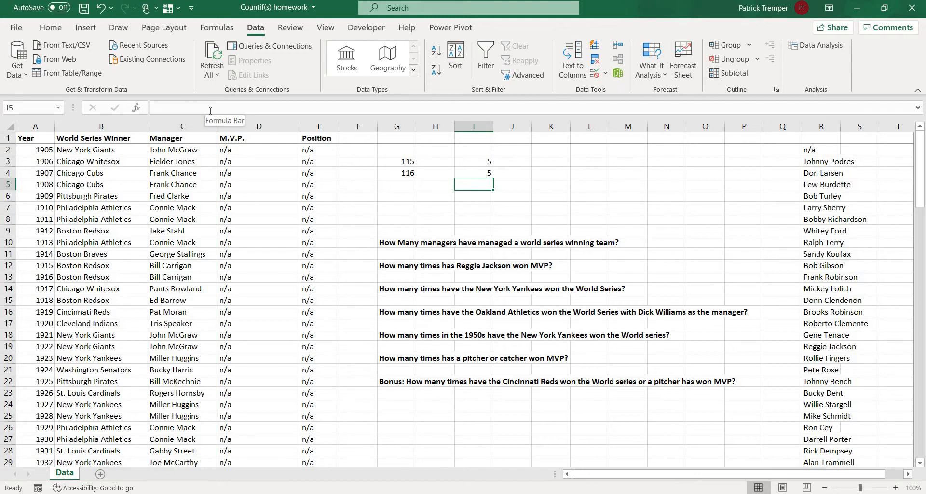
In cell K3, use COUNTIFS to count rows with "New York Yankees" in column B and "Miller Huggins" in column C.
{"action": "key", "text": "Right"}
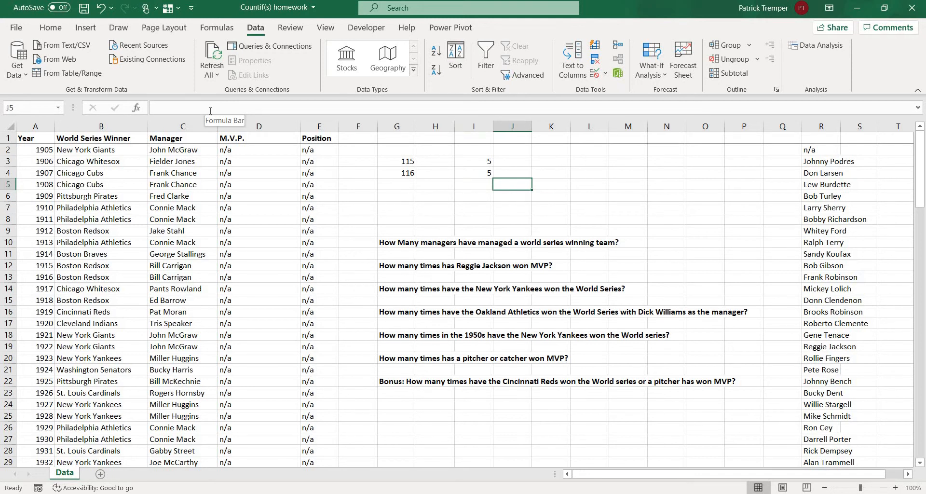
{"action": "key", "text": "Right"}
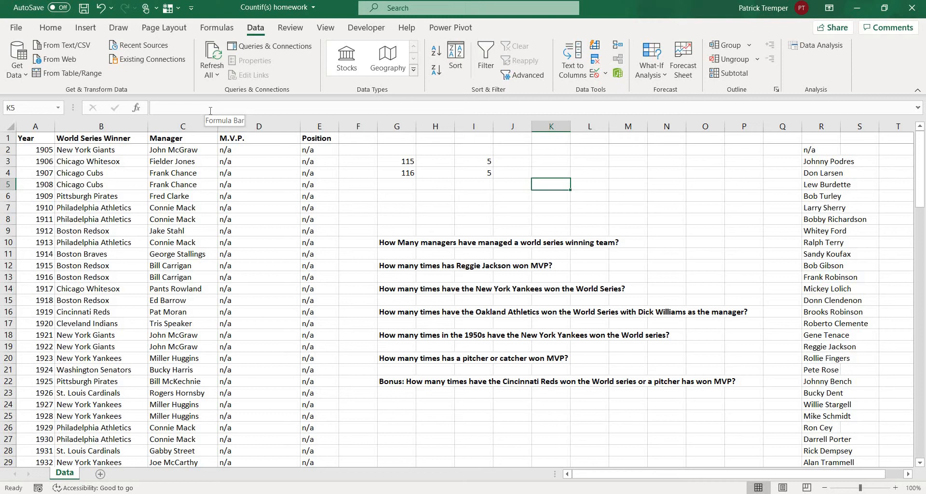
{"action": "key", "text": "Left"}
{"action": "key", "text": "Right"}
{"action": "key", "text": "Up"}
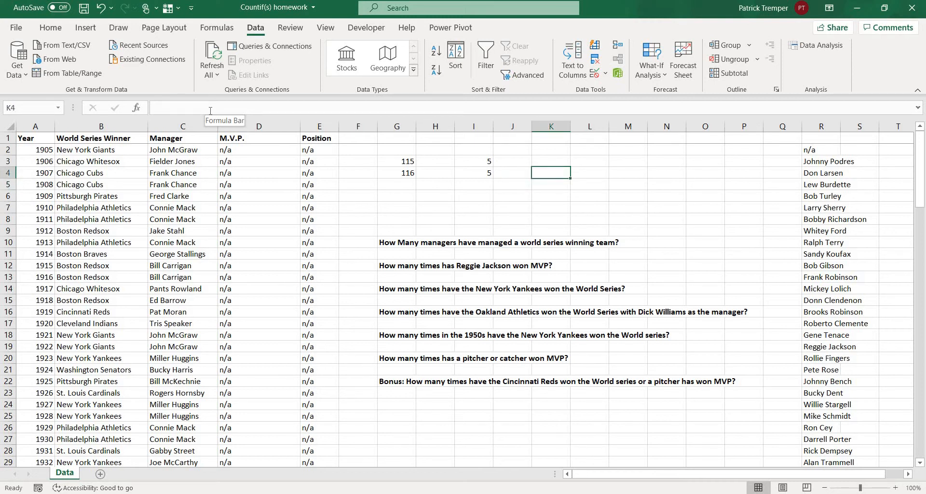
{"action": "key", "text": "Up"}
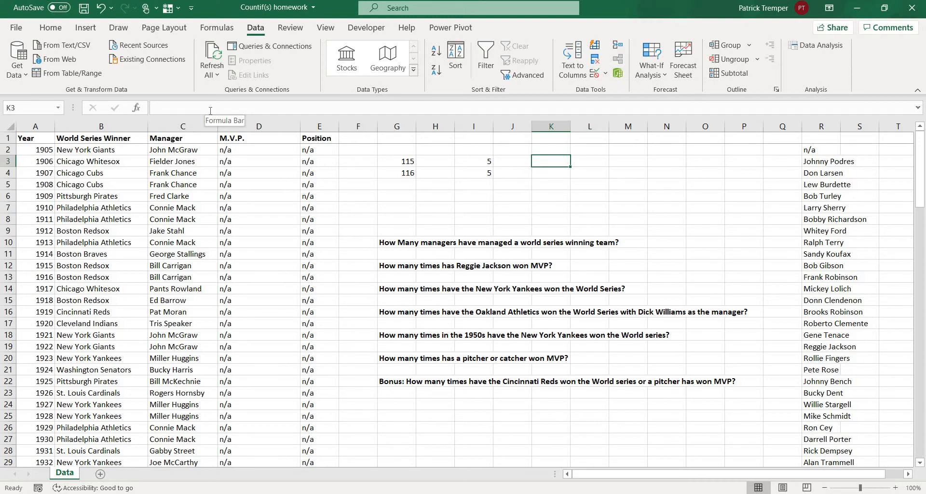
{"action": "type", "text": "="}
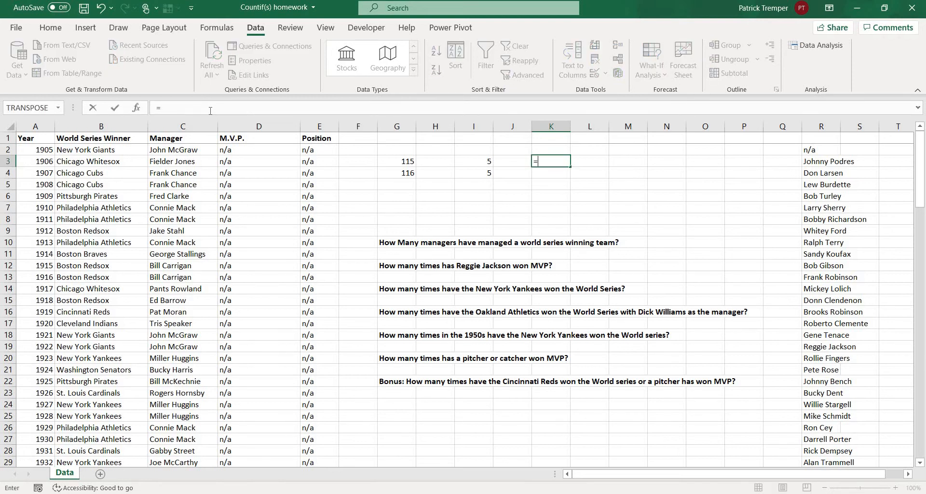
{"action": "type", "text": "Countifs("}
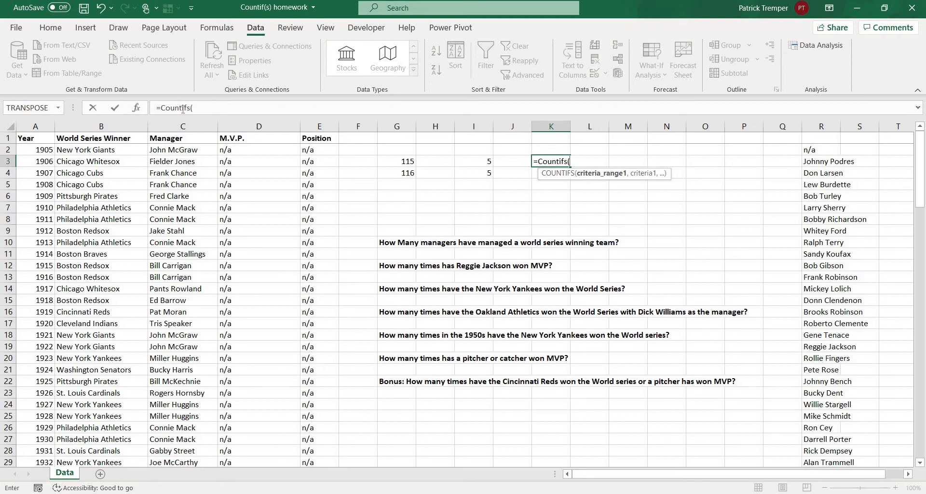
{"action": "left_click", "coordinate": [101, 126]}
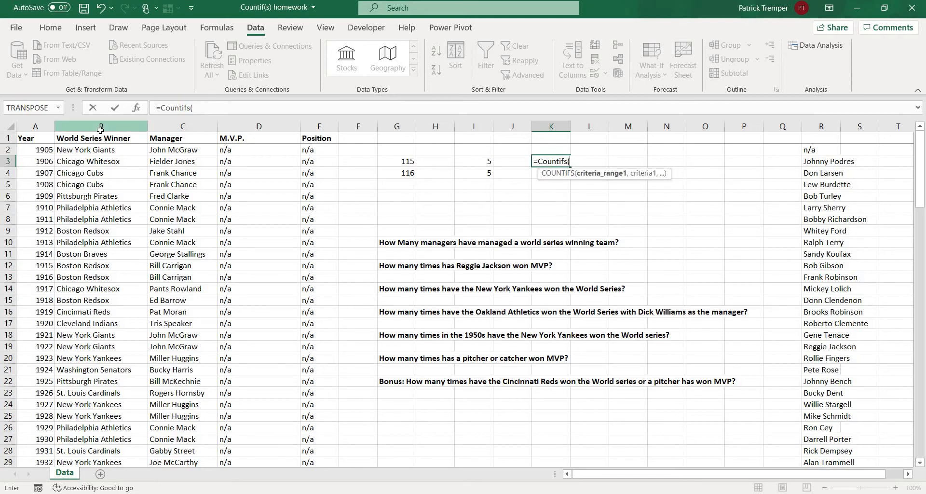
{"action": "left_click", "coordinate": [208, 108]}
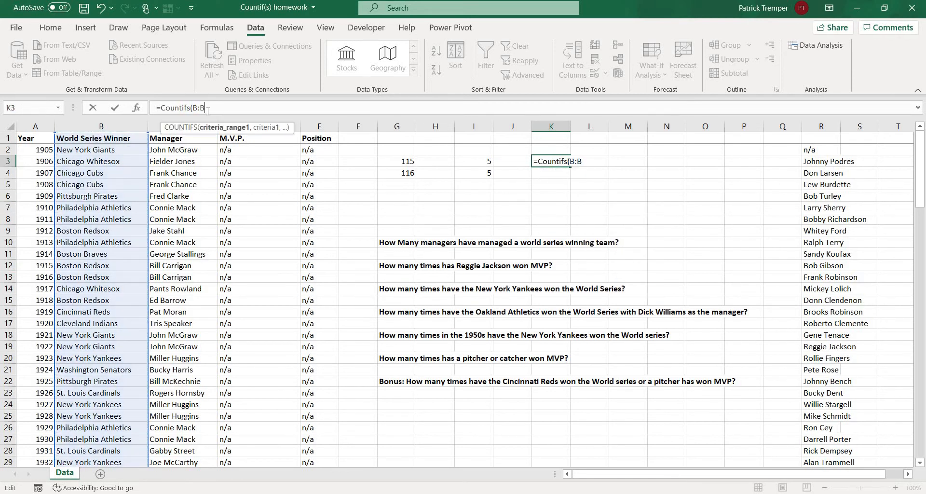
{"action": "type", "text": ",\"New"}
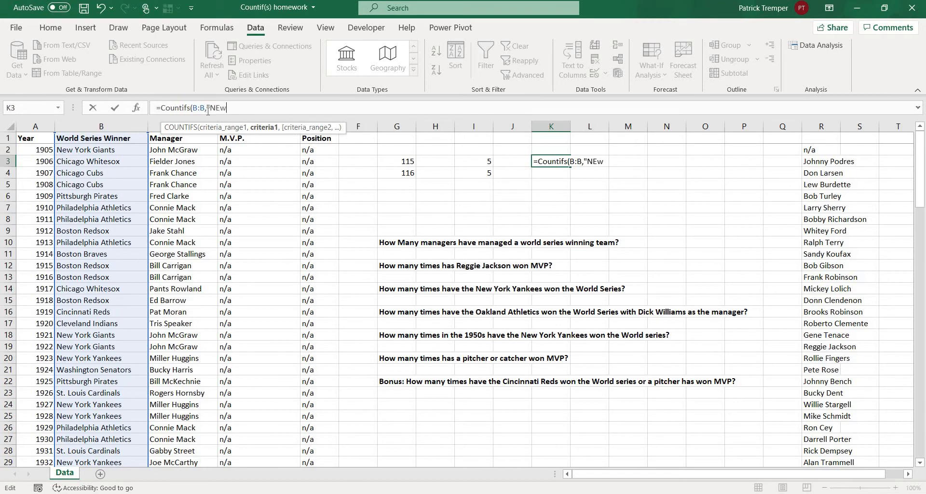
{"action": "type", "text": " York Yankees\","}
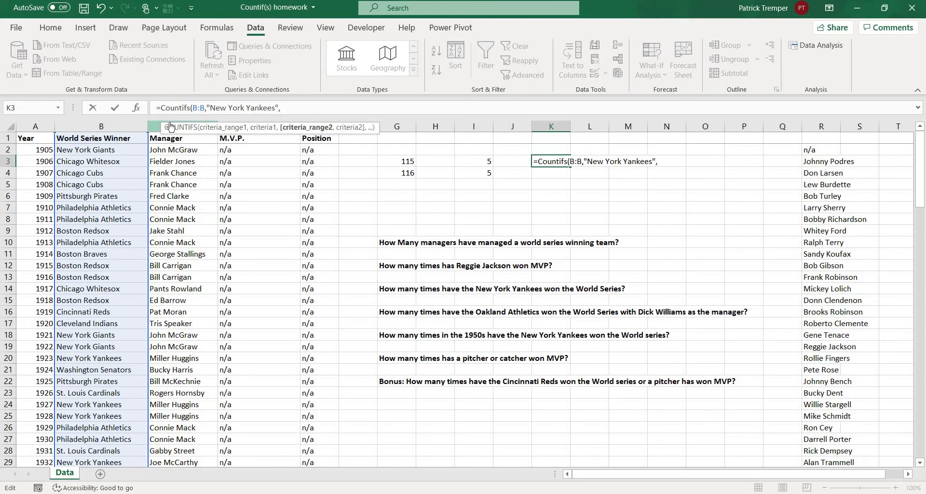
{"action": "left_click", "coordinate": [155, 126]}
{"action": "type", "text": ",\""}
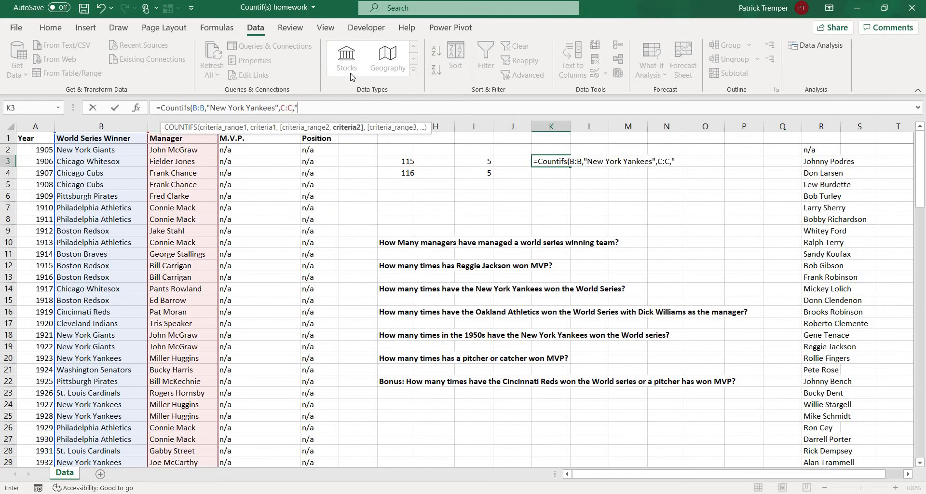
{"action": "type", "text": "Miller Huggins\""}
{"action": "key", "text": "Return"}
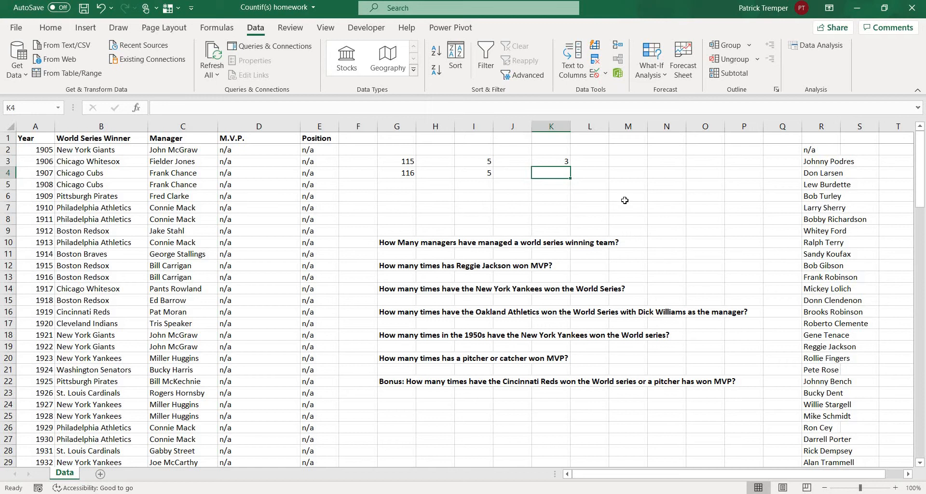
In cell K4, use COUNTIFS to count rows with "Pittsburgh Pirates" in column B and "Danny Murtaugh" in column C.
{"action": "type", "text": "="}
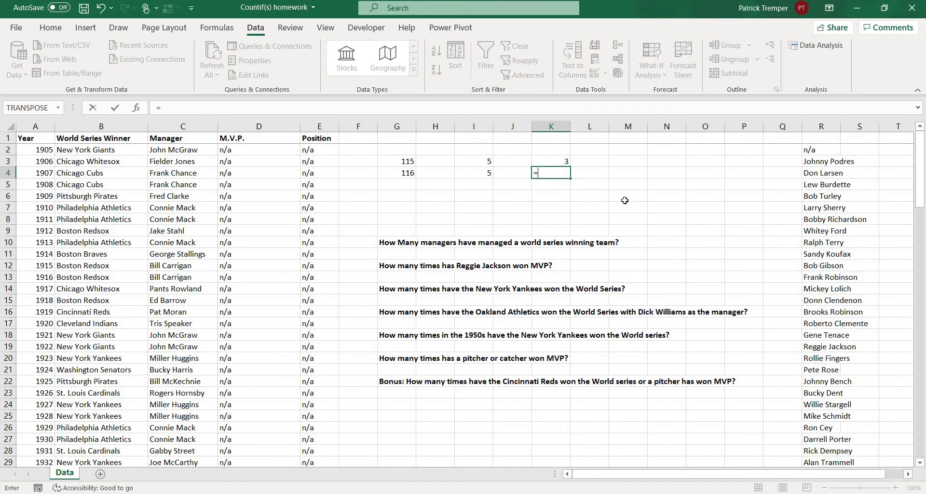
{"action": "mouse_move", "coordinate": [625, 200]}
{"action": "left_mouse_down"}
{"action": "mouse_move", "coordinate": [400, 158]}
{"action": "mouse_move", "coordinate": [608, 204]}
{"action": "left_mouse_up"}
{"action": "left_click", "coordinate": [613, 187]}
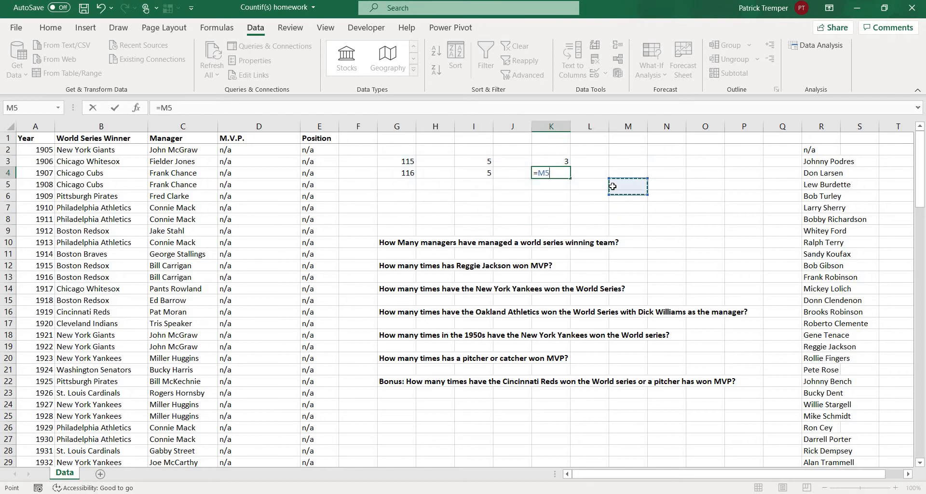
{"action": "key", "text": "BackSpace"}
{"action": "key", "text": "BackSpace"}
{"action": "type", "text": "Cp"}
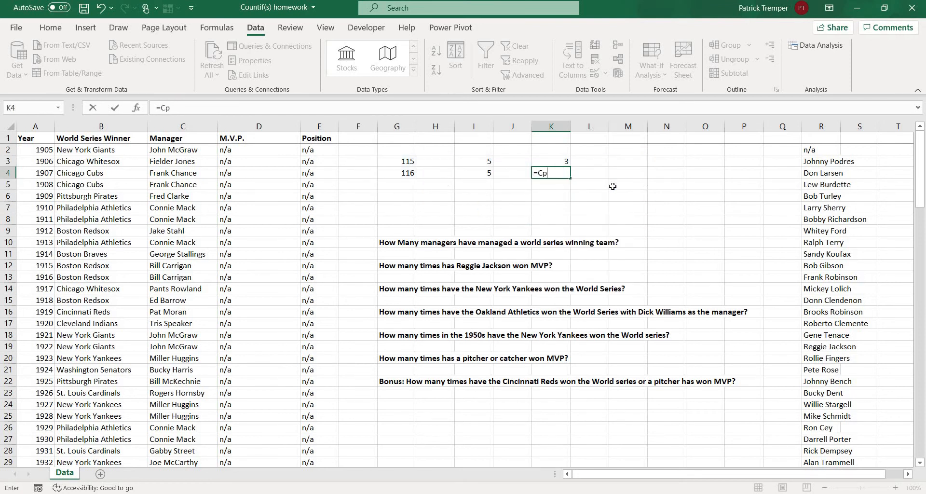
{"action": "type", "text": "unt"}
{"action": "key", "text": "BackSpace"}
{"action": "key", "text": "BackSpace"}
{"action": "key", "text": "BackSpace"}
{"action": "key", "text": "BackSpace"}
{"action": "type", "text": "oun"}
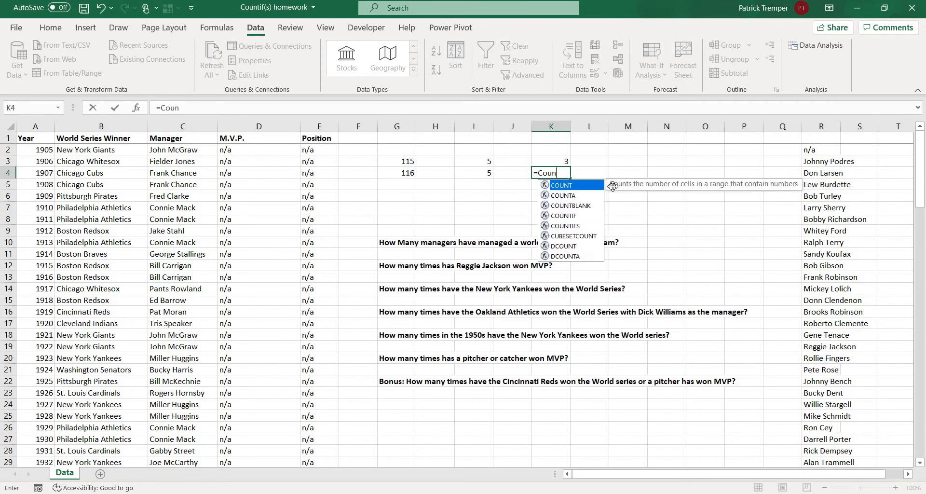
{"action": "type", "text": "tifs("}
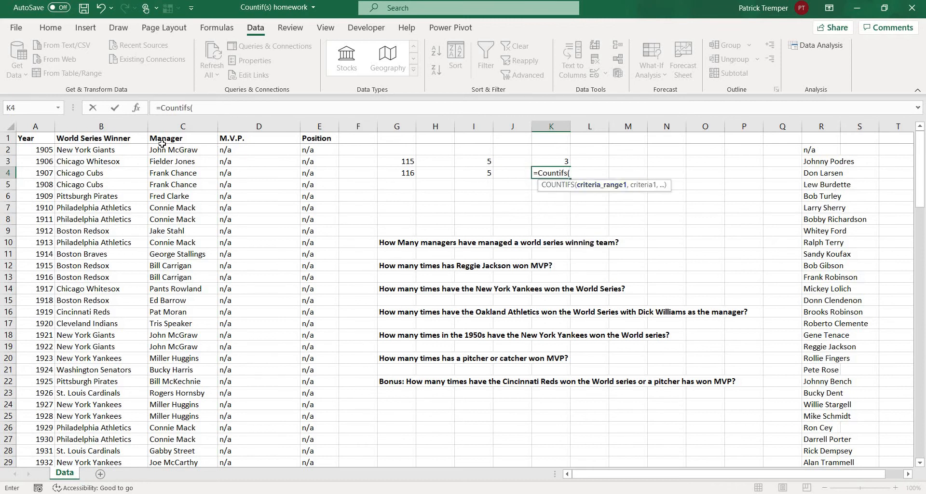
{"action": "left_click", "coordinate": [101, 126]}
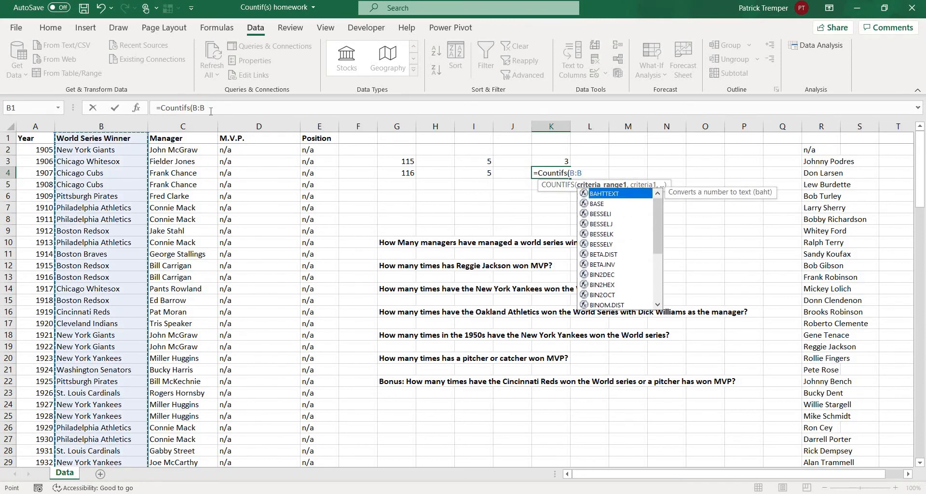
{"action": "type", "text": ",\"P"}
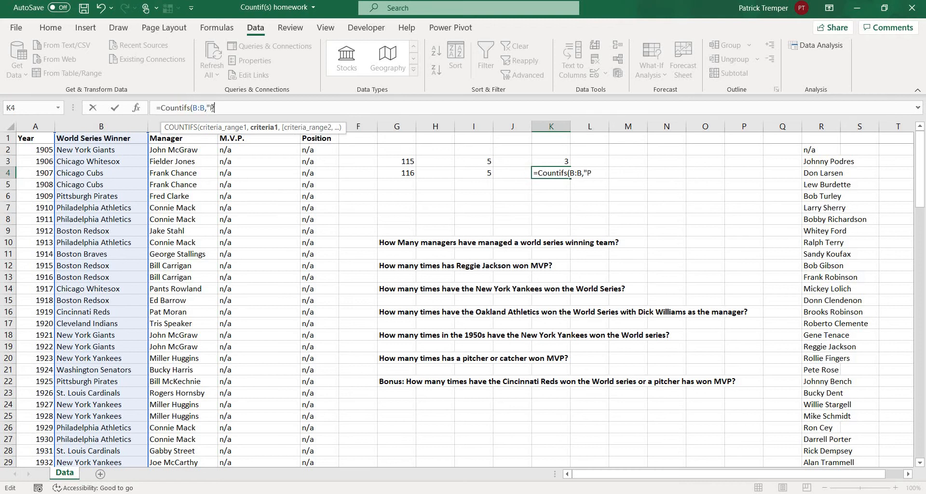
{"action": "type", "text": "ittsburgh Pirates\"m"}
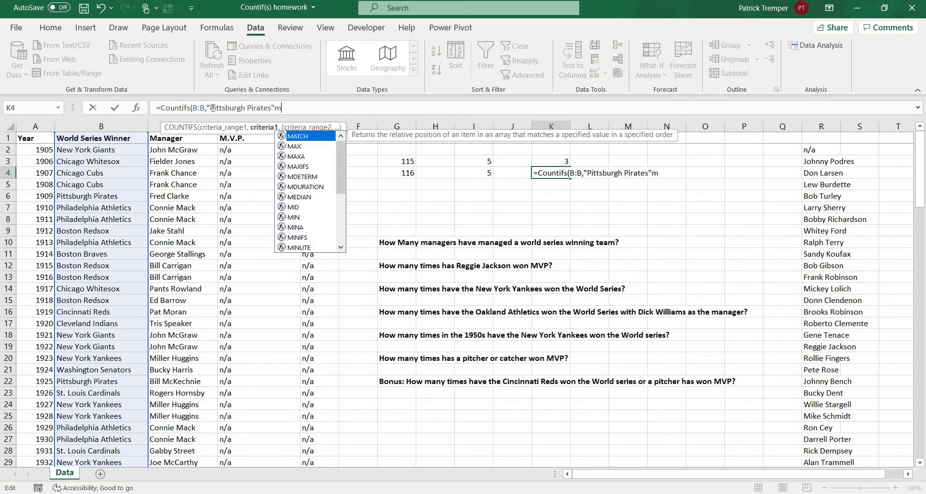
{"action": "key", "text": "BackSpace"}
{"action": "type", "text": ",C:C"}
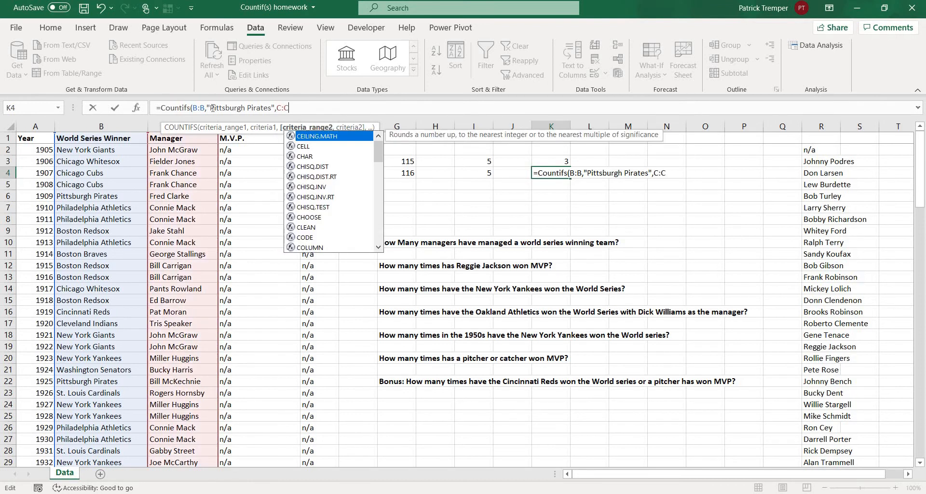
{"action": "type", "text": ",\"Danny M"}
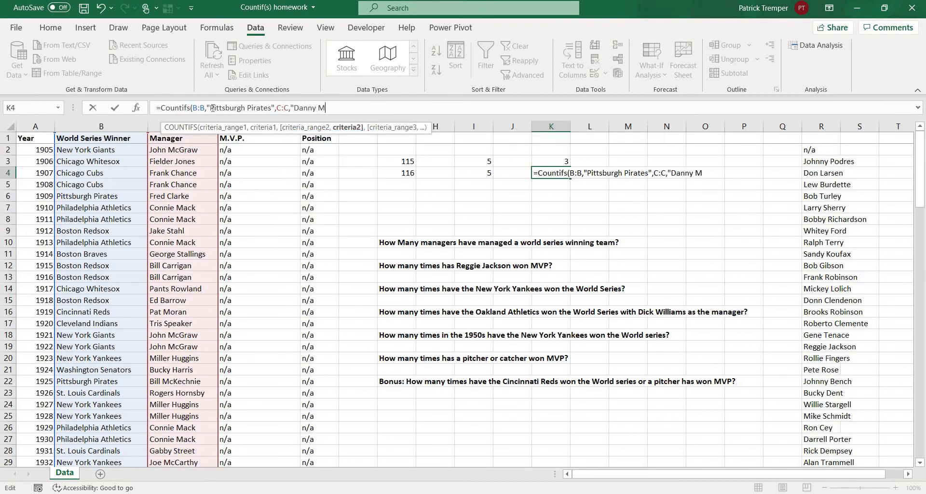
{"action": "type", "text": "urtaugh"}
{"action": "type", "text": "\"("}
{"action": "type", "text": ")"}
{"action": "key", "text": "Return"}
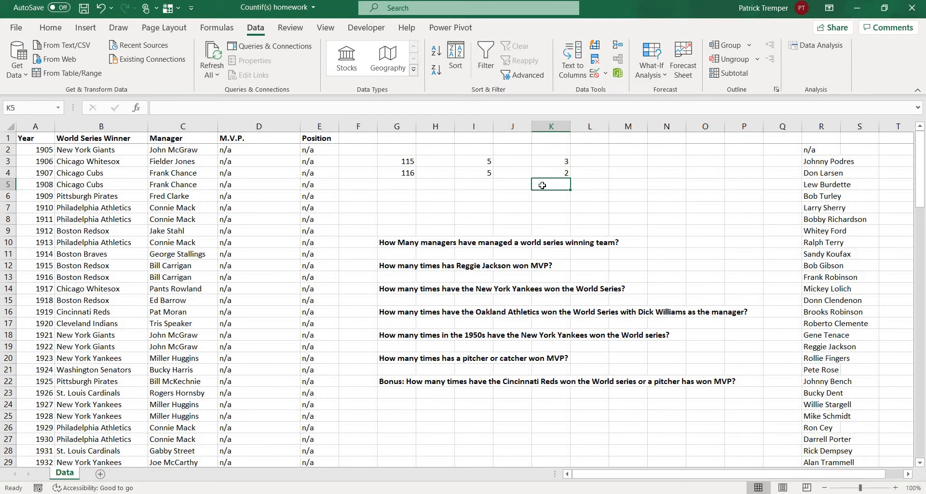
{"action": "left_click", "coordinate": [661, 241]}
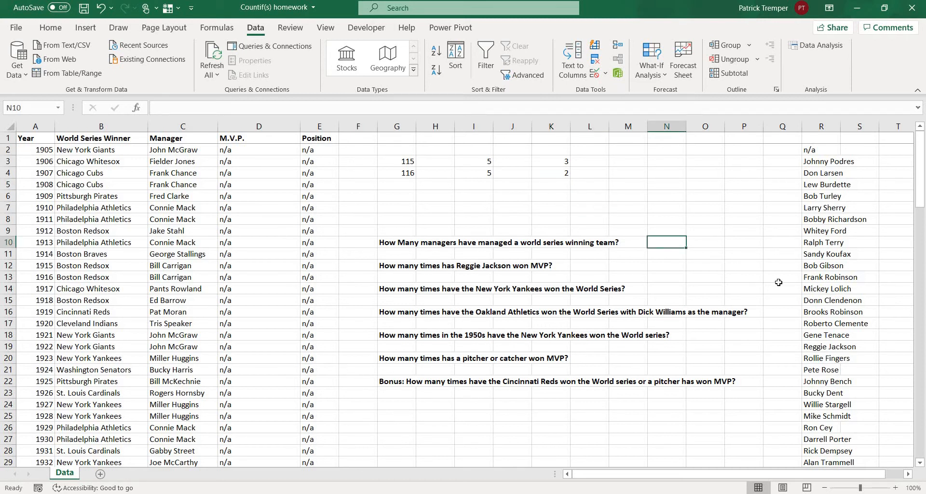
{"action": "type", "text": "="}
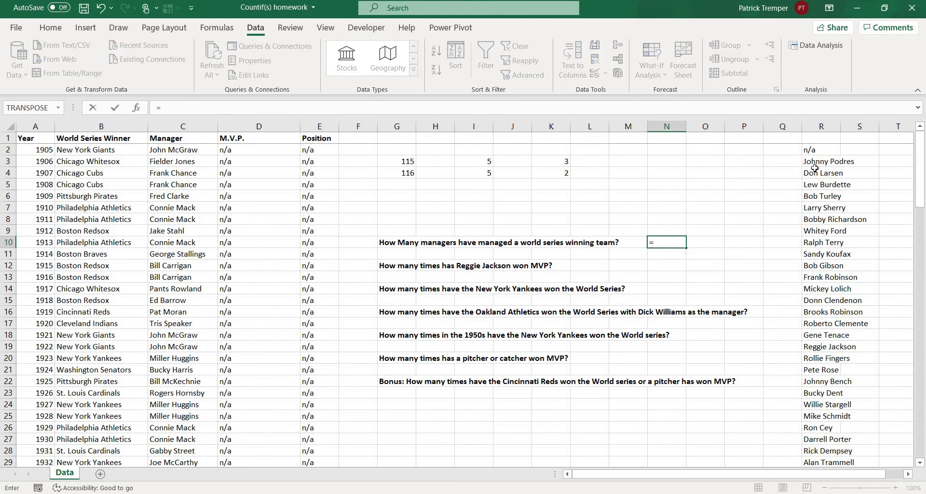
{"action": "key", "text": "Escape"}
Delete column R with the old deduplicated M.V.P. list.
{"action": "left_click", "coordinate": [822, 126]}
{"action": "right_click", "coordinate": [820, 128]}
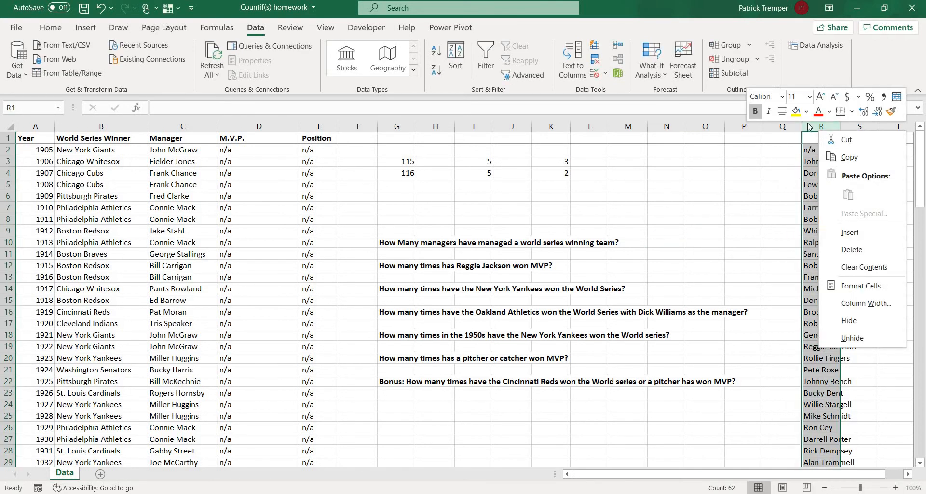
{"action": "right_click", "coordinate": [785, 127]}
{"action": "key", "text": "Escape"}
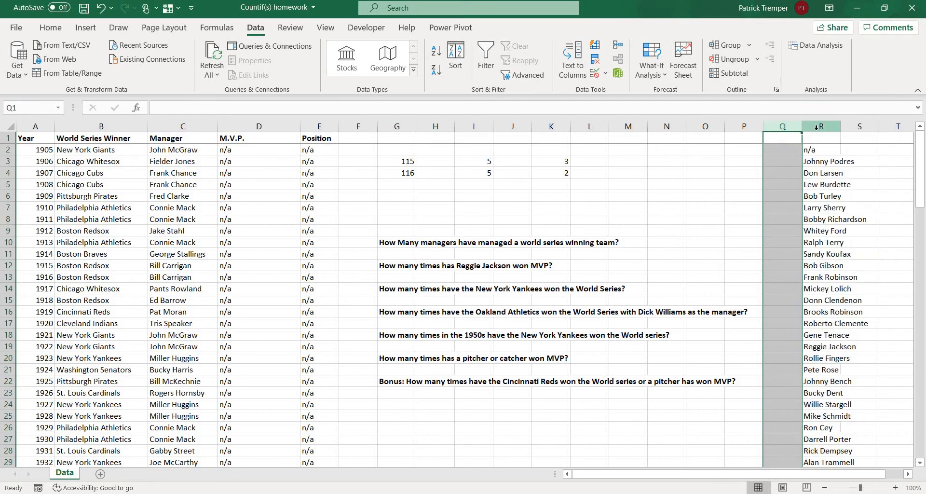
{"action": "left_click", "coordinate": [822, 127]}
{"action": "right_click", "coordinate": [820, 129]}
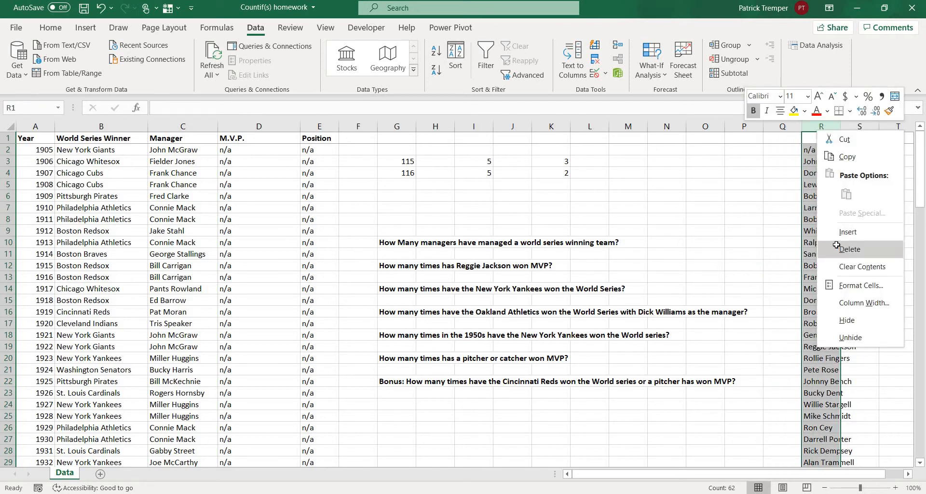
{"action": "left_click", "coordinate": [845, 249]}
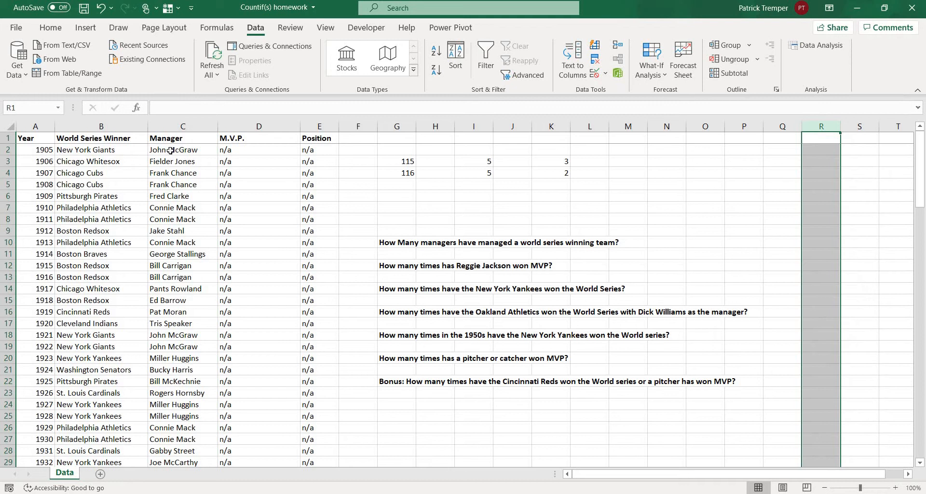
Copy the manager names in C2:C116 and paste them into column R starting at R1.
{"action": "left_click_drag", "start_coordinate": [172, 150], "coordinate": [176, 449]}
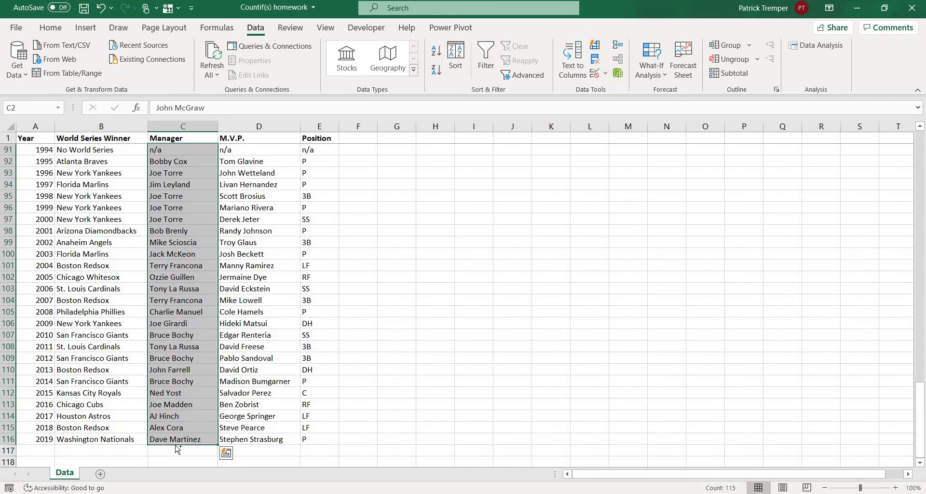
{"action": "key", "text": "ctrl+c"}
{"action": "left_click_drag", "start_coordinate": [922, 405], "coordinate": [830, 129]}
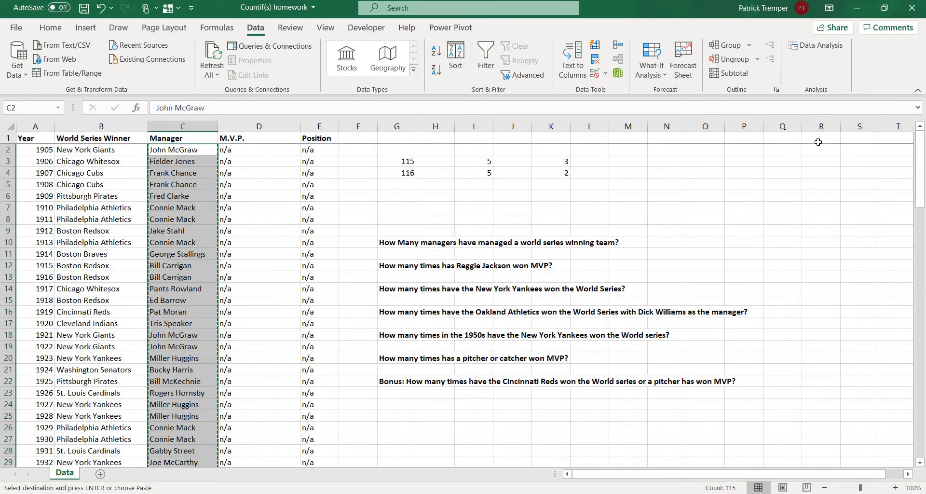
{"action": "left_click", "coordinate": [822, 138]}
{"action": "left_click", "coordinate": [821, 126]}
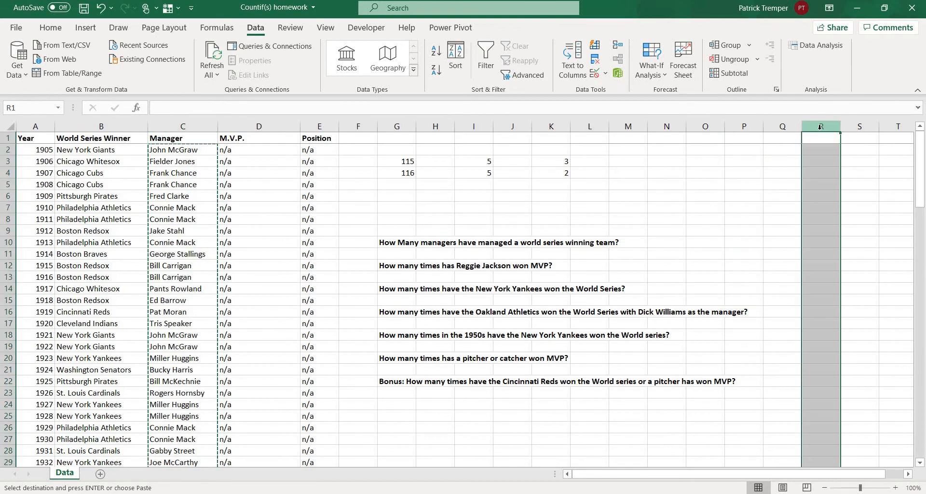
{"action": "key", "text": "ctrl+v"}
{"action": "key", "text": "Escape"}
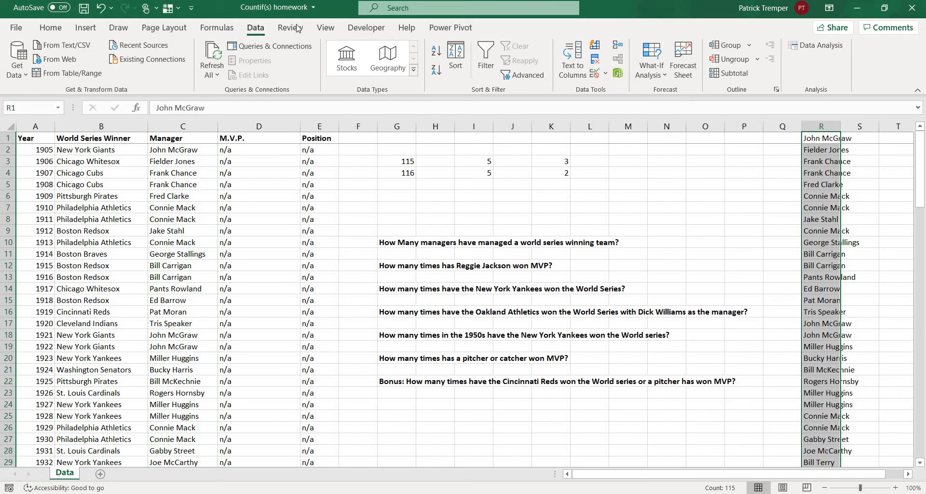
Remove the duplicate manager names from column R, treating the data as having no headers.
{"action": "left_click", "coordinate": [594, 62]}
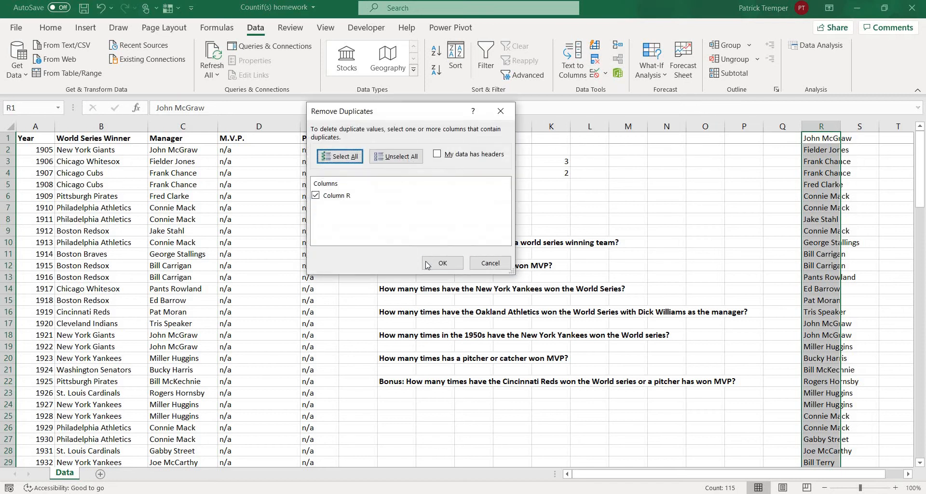
{"action": "left_click", "coordinate": [427, 263]}
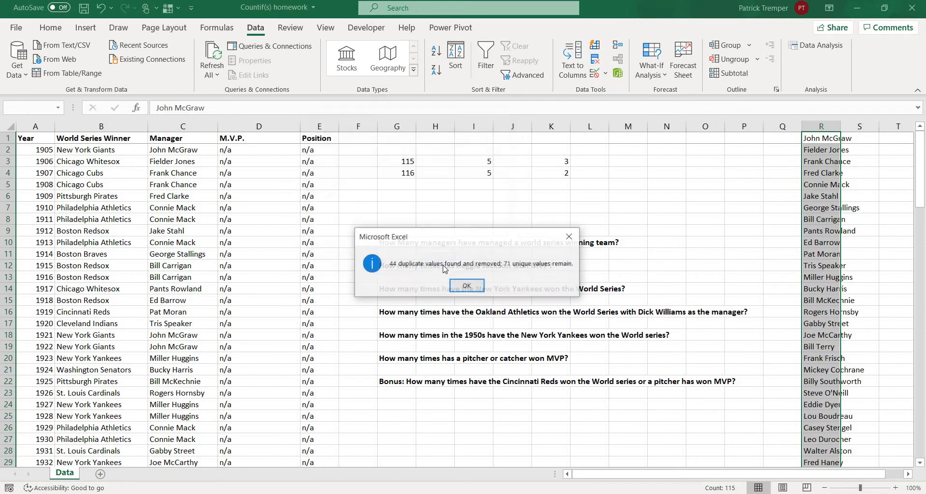
{"action": "left_click", "coordinate": [457, 287]}
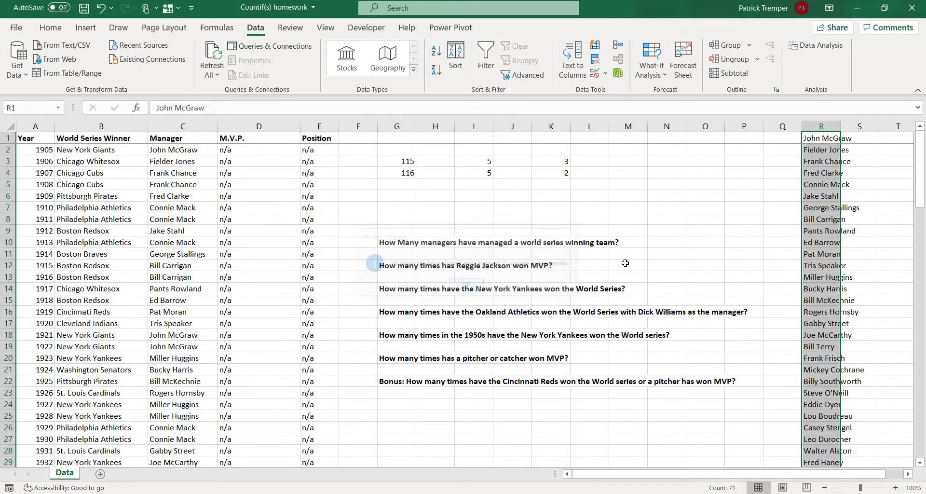
In cell N10, answer the managers question by counting the entries in column R with COUNTA.
{"action": "left_click", "coordinate": [662, 247]}
{"action": "type", "text": "="}
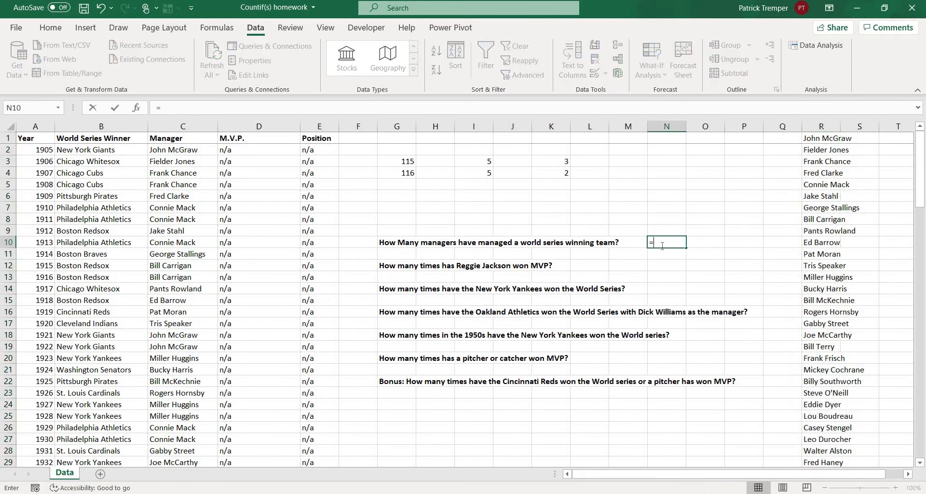
{"action": "type", "text": "Counta("}
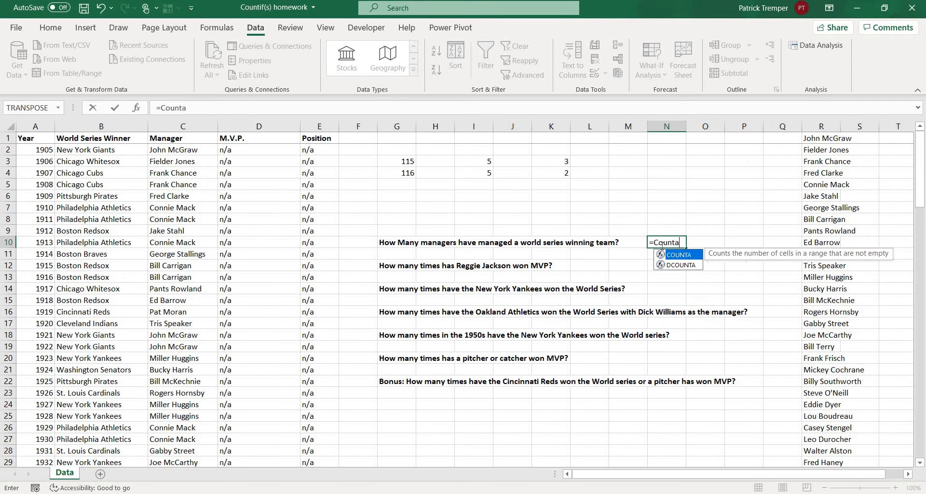
{"action": "left_click", "coordinate": [822, 121]}
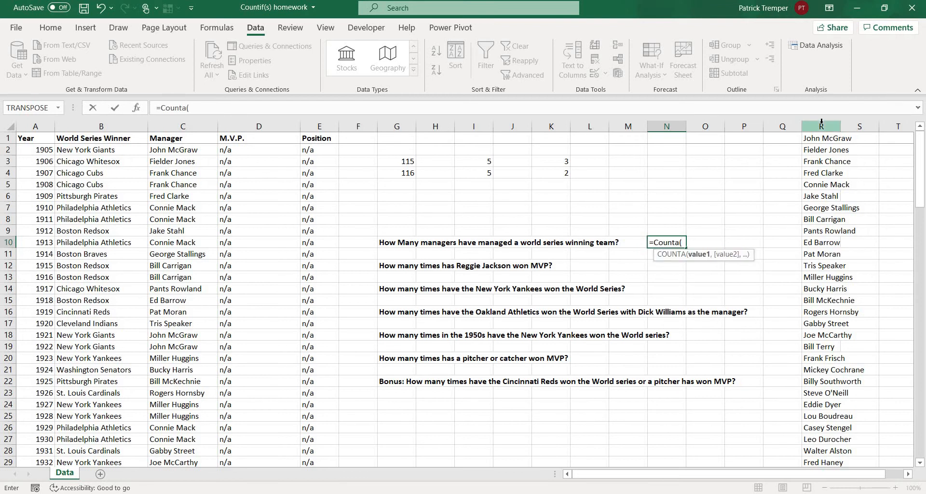
{"action": "key", "text": "Return"}
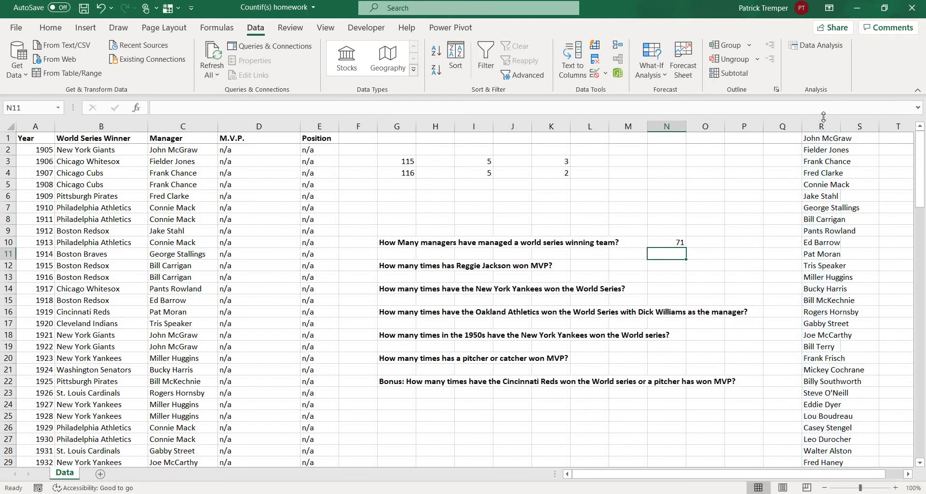
In cell L12, count Reggie Jackson's MVP wins with =COUNTIF(D:D,"Reggie Jackson").
{"action": "key", "text": "Down"}
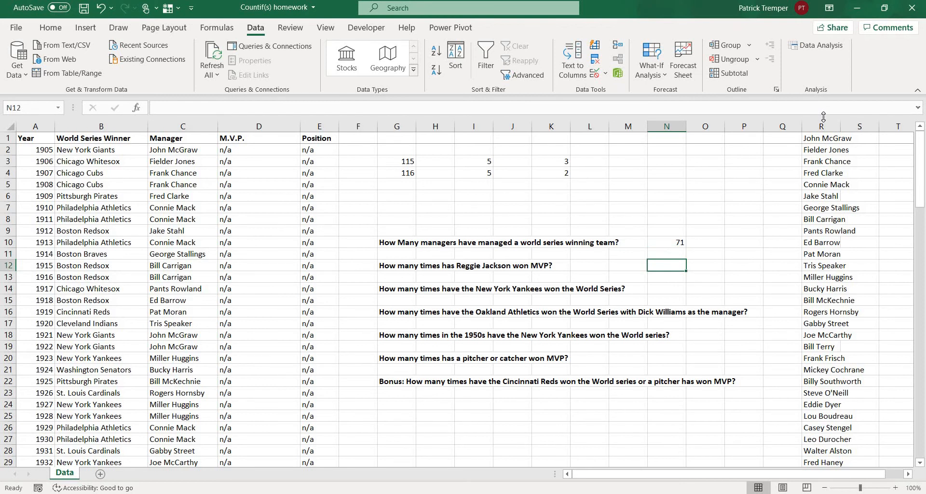
{"action": "key", "text": "Left"}
{"action": "key", "text": "Left"}
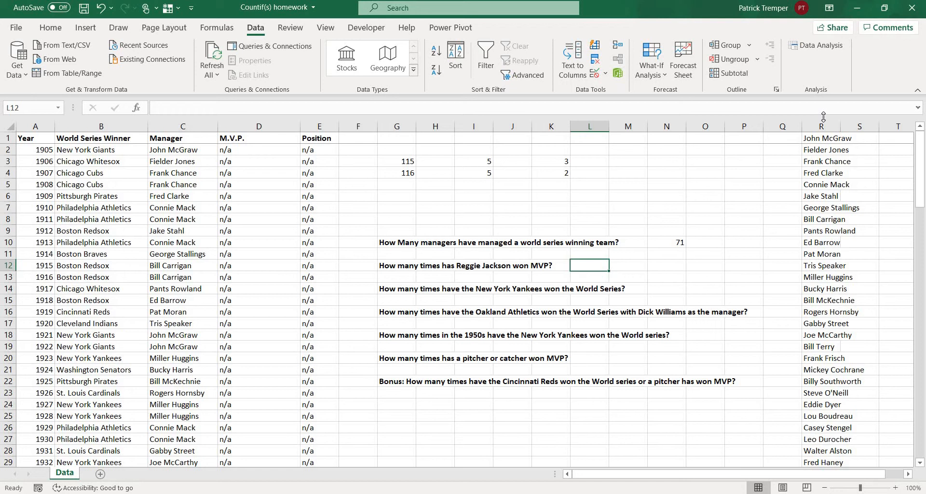
{"action": "type", "text": "=Countif("}
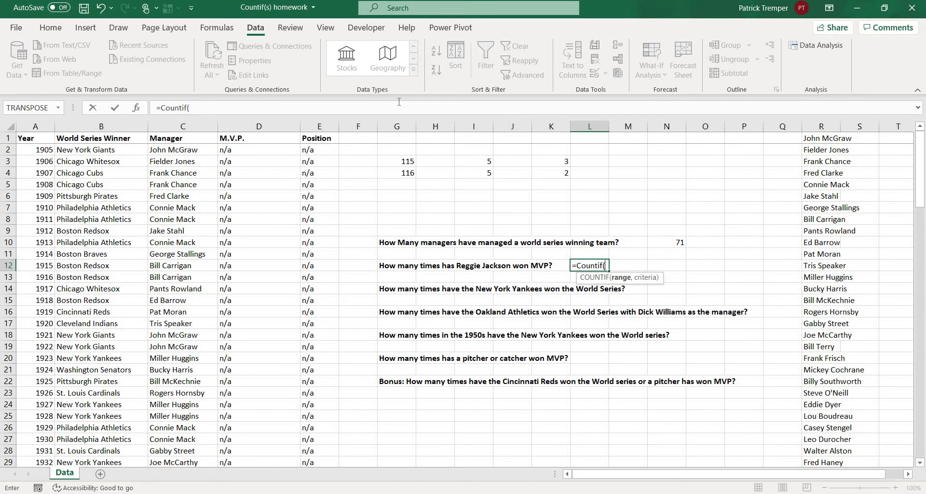
{"action": "left_click", "coordinate": [283, 124]}
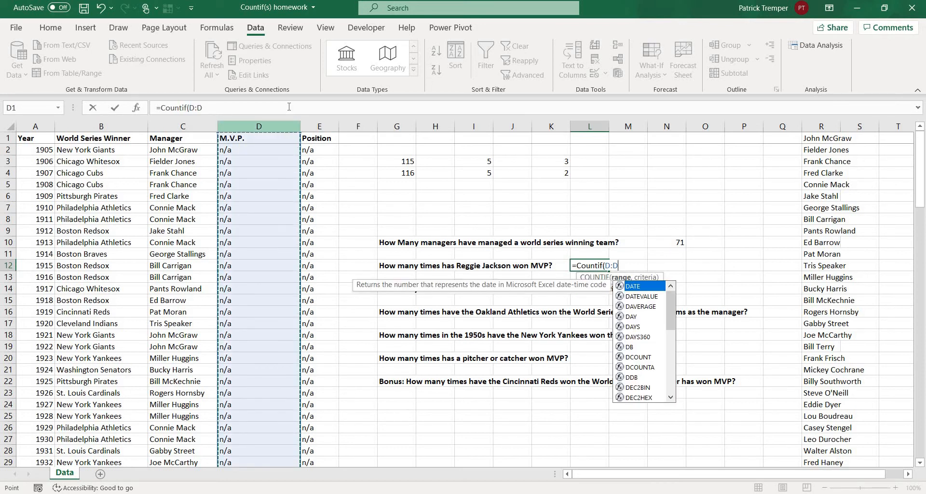
{"action": "type", "text": ",\"REg"}
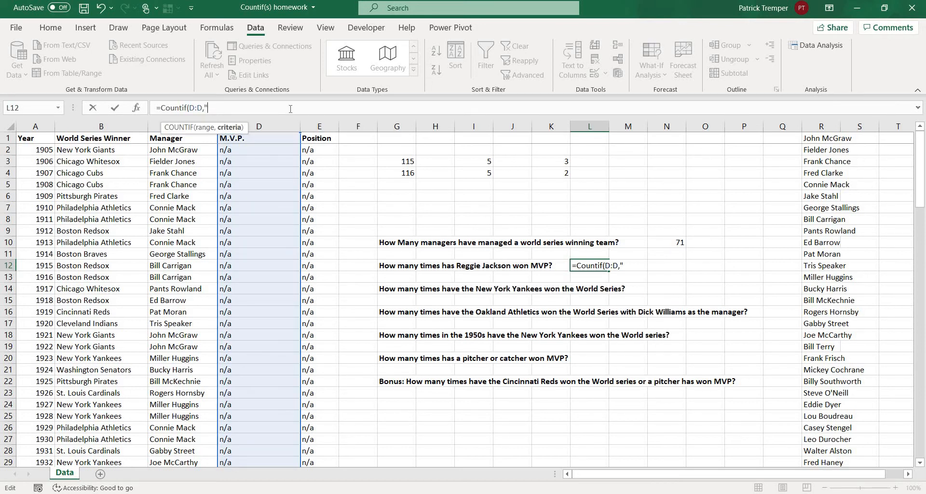
{"action": "key", "text": "BackSpace"}
{"action": "key", "text": "BackSpace"}
{"action": "type", "text": "eggie Jackson\")"}
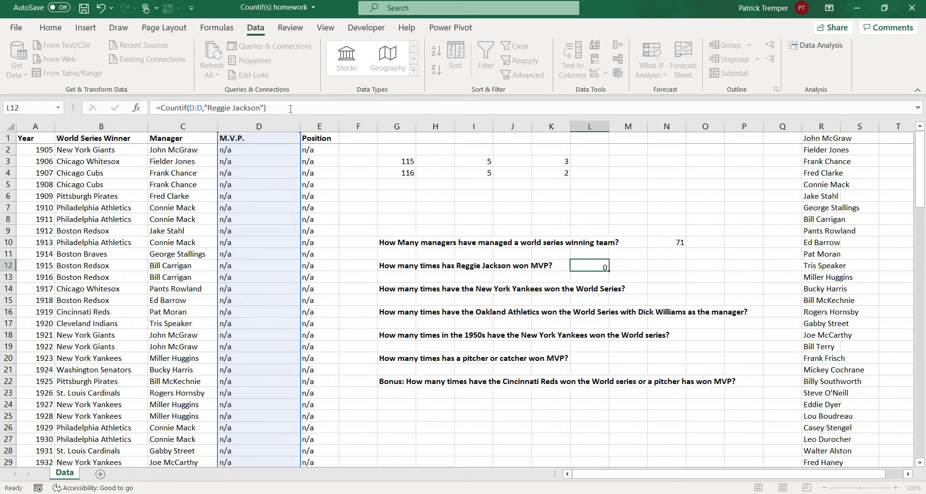
{"action": "key", "text": "Return"}
{"action": "key", "text": "Return"}
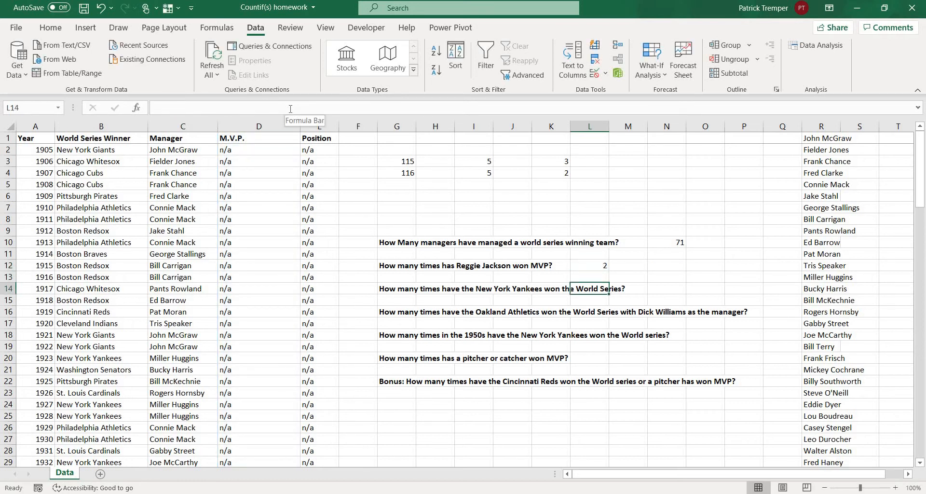
In cell N14, count the New York Yankees' World Series wins with =COUNTIF(B:B,"New York Yankees").
{"action": "key", "text": "Right"}
{"action": "key", "text": "Right"}
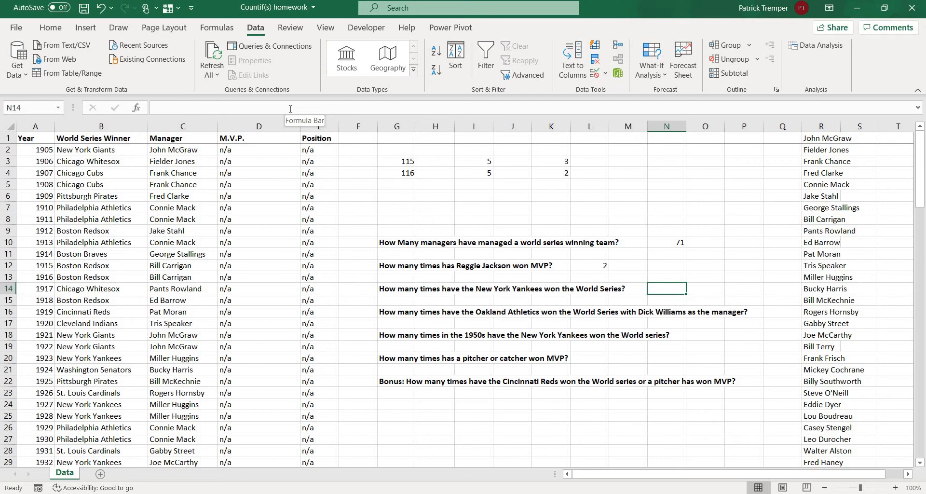
{"action": "type", "text": "=Countif("}
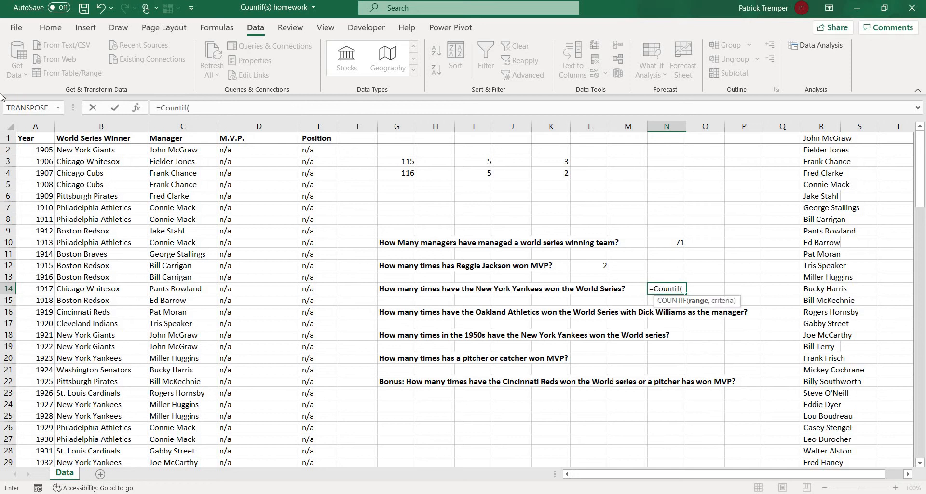
{"action": "left_click", "coordinate": [77, 124]}
{"action": "left_click", "coordinate": [76, 125]}
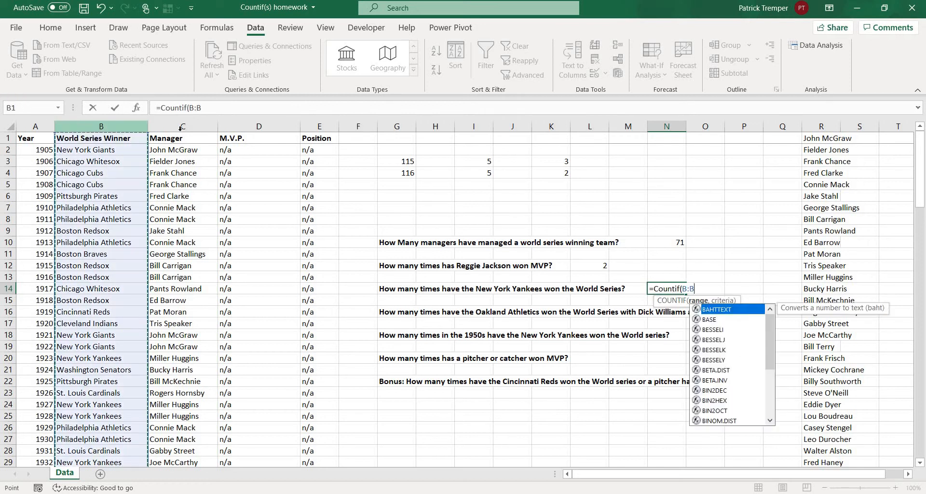
{"action": "left_click", "coordinate": [212, 112]}
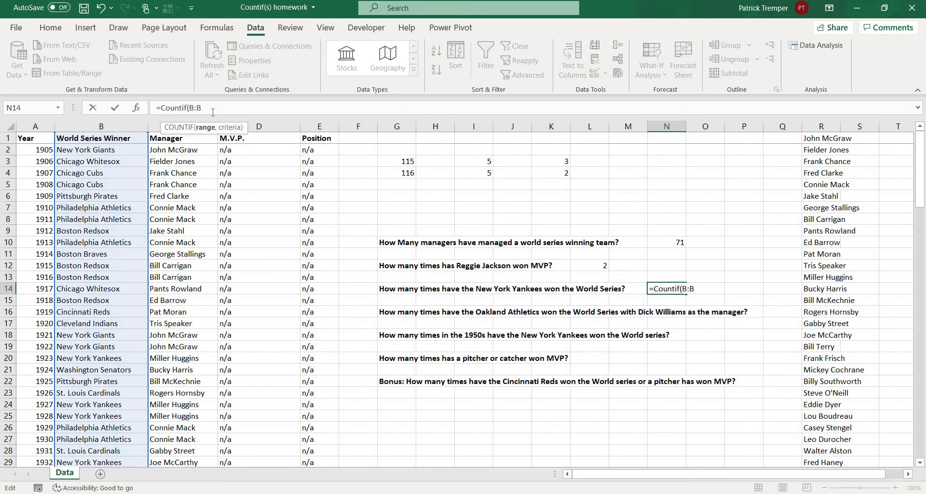
{"action": "type", "text": ",\"New York YAnke"}
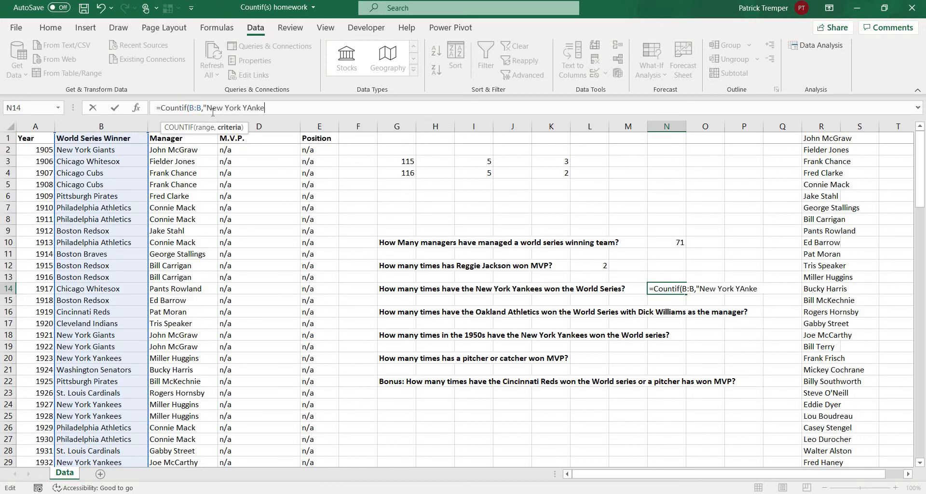
{"action": "type", "text": "es\""}
{"action": "key", "text": "Return"}
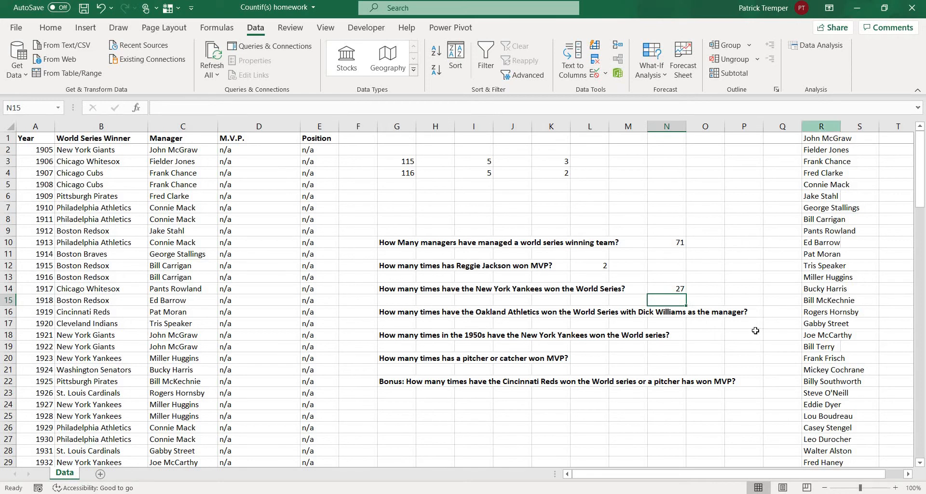
In cell Q16, count Oakland's wins under Dick Williams with =COUNTIFS(B:B,"Oakland Athletics",C:C,"Dick Williams").
{"action": "left_click", "coordinate": [766, 312]}
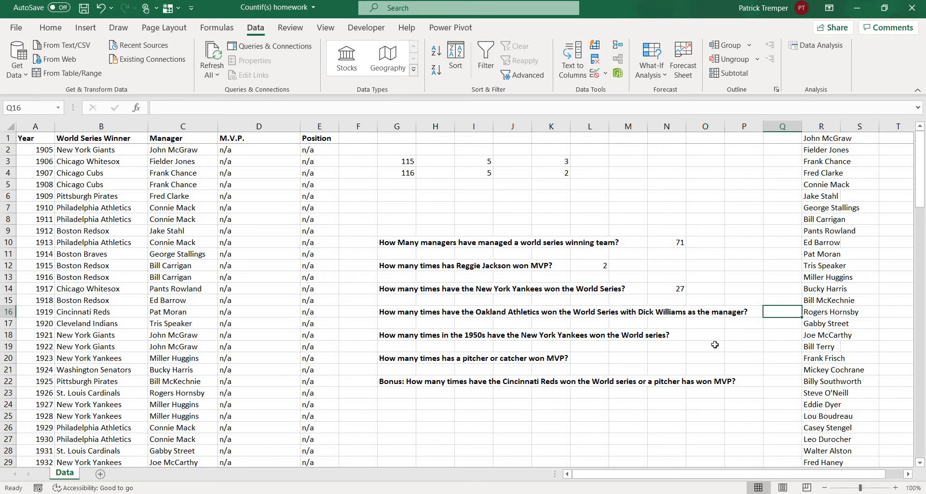
{"action": "type", "text": "=Co"}
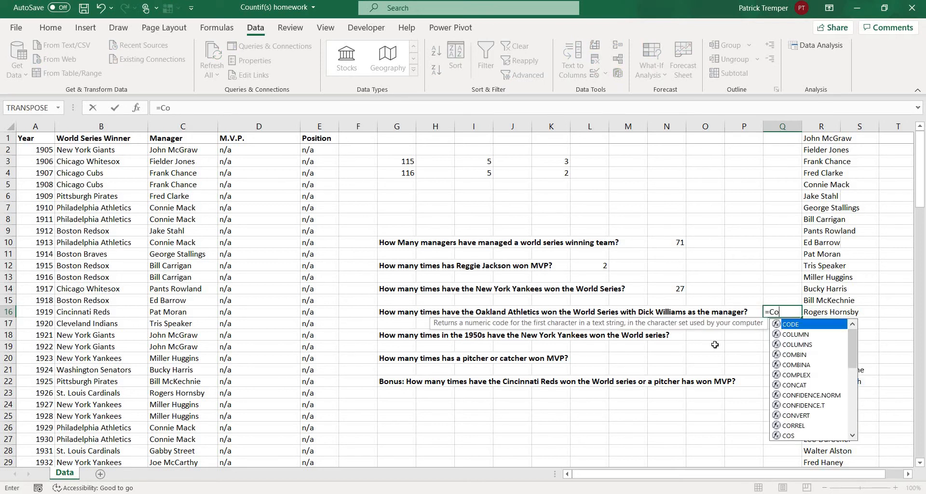
{"action": "type", "text": "untifs("}
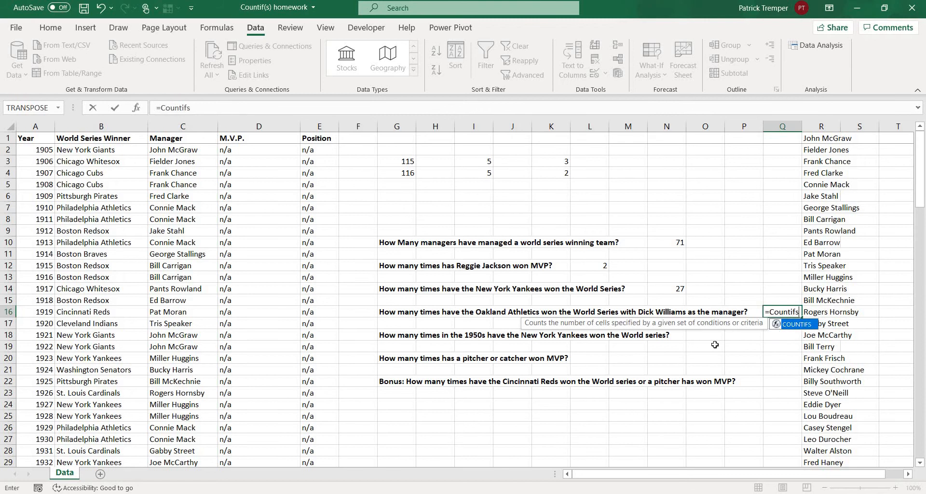
{"action": "left_click", "coordinate": [126, 125]}
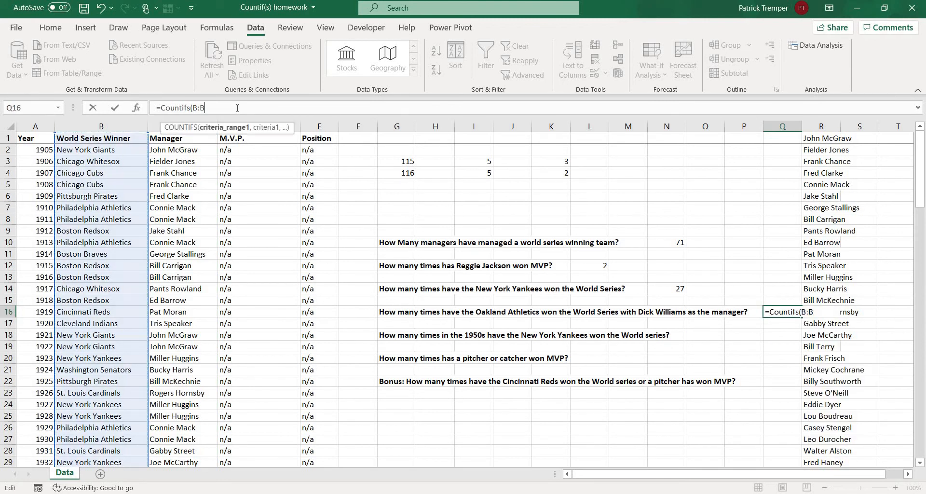
{"action": "type", "text": ",\"O"}
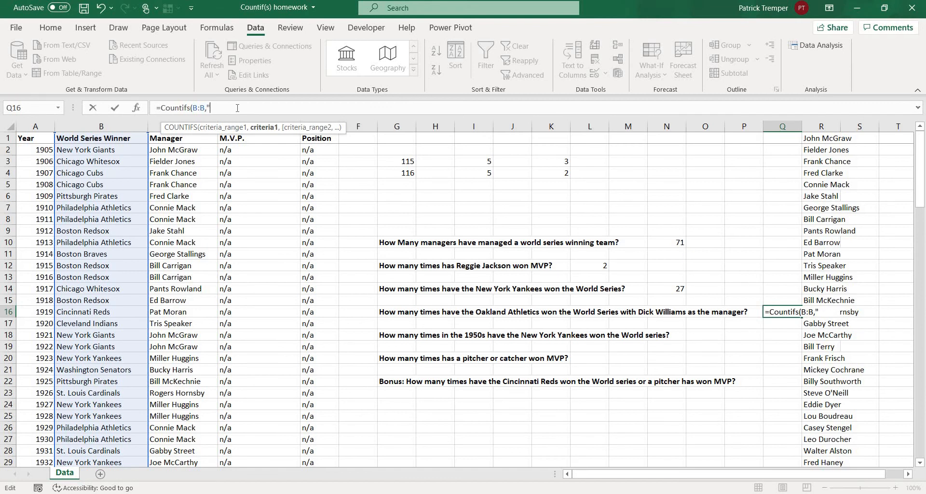
{"action": "type", "text": "akland Athletics\""}
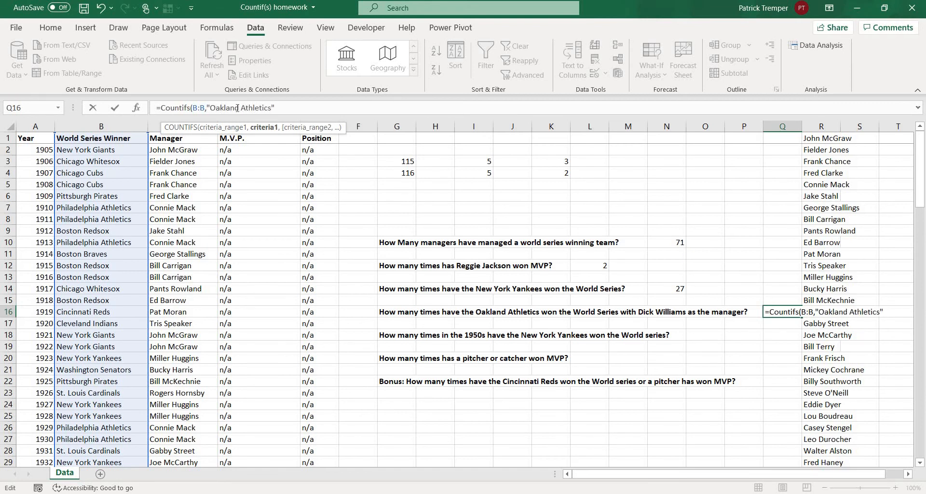
{"action": "type", "text": ","}
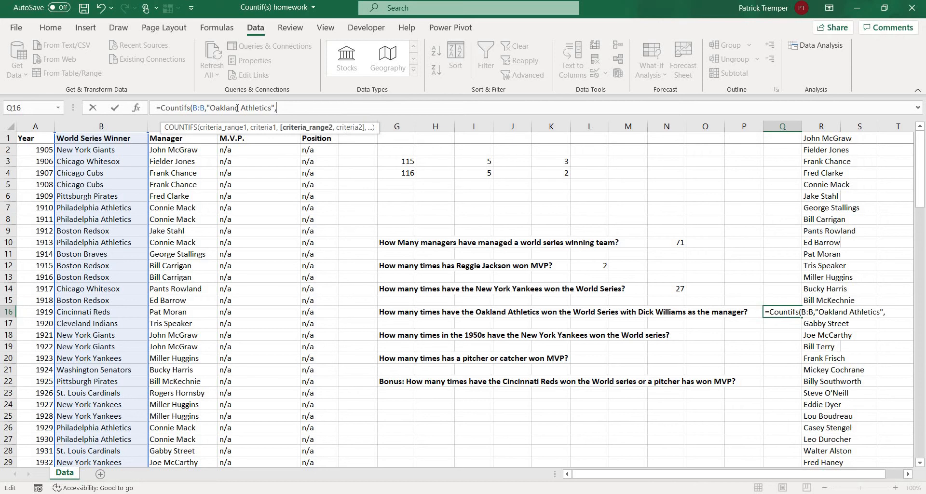
{"action": "left_click", "coordinate": [156, 122]}
{"action": "type", "text": ",\""}
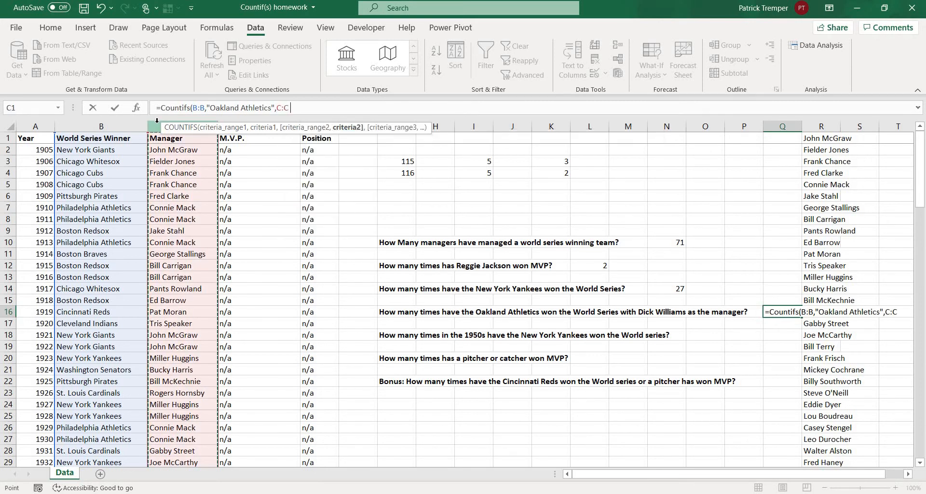
{"action": "type", "text": "Dick Wi"}
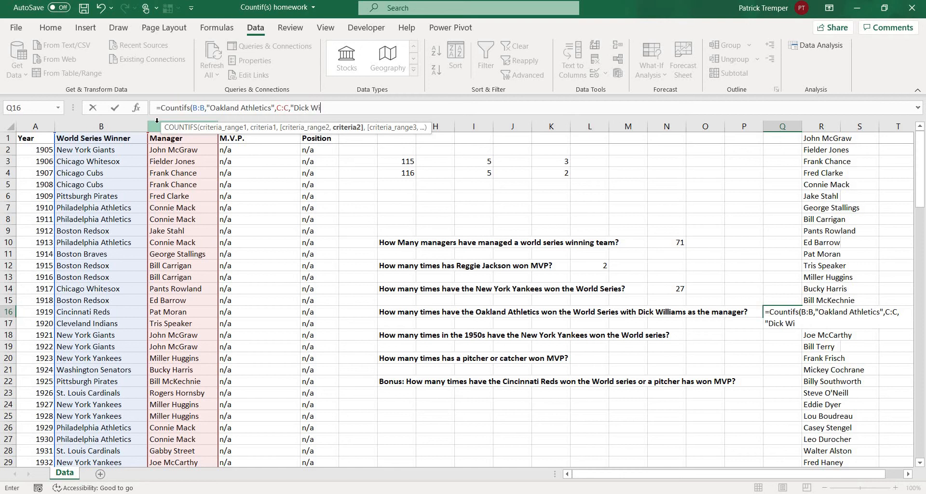
{"action": "type", "text": "lliams\")"}
{"action": "key", "text": "Return"}
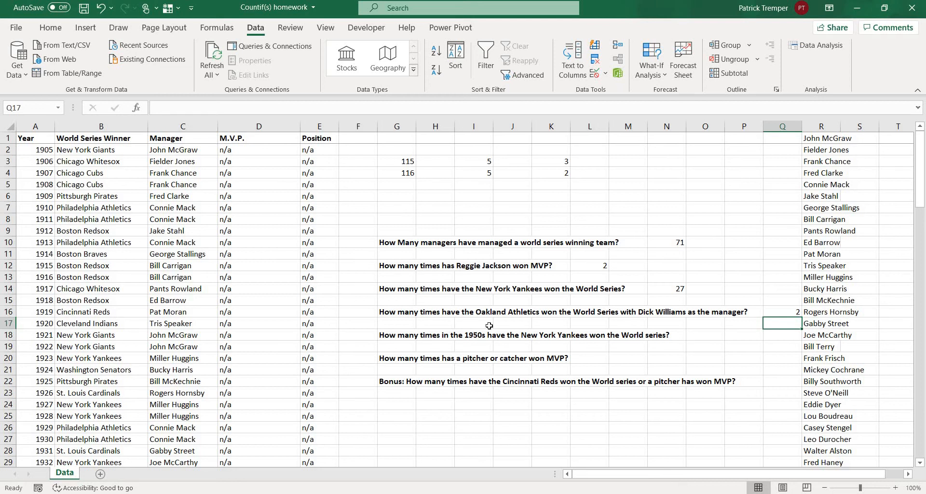
In cell O18, start a COUNTIFS formula with the Year column criterion A:A,">=1950".
{"action": "left_click", "coordinate": [702, 336]}
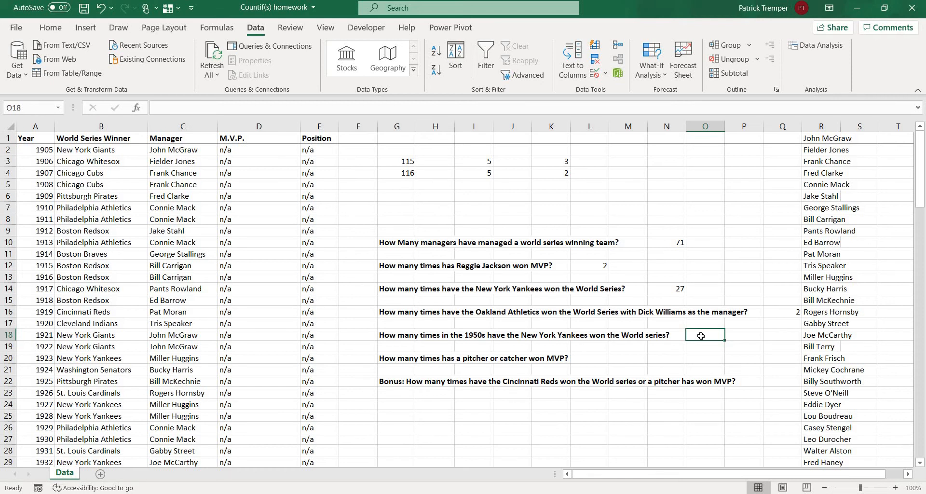
{"action": "type", "text": "="}
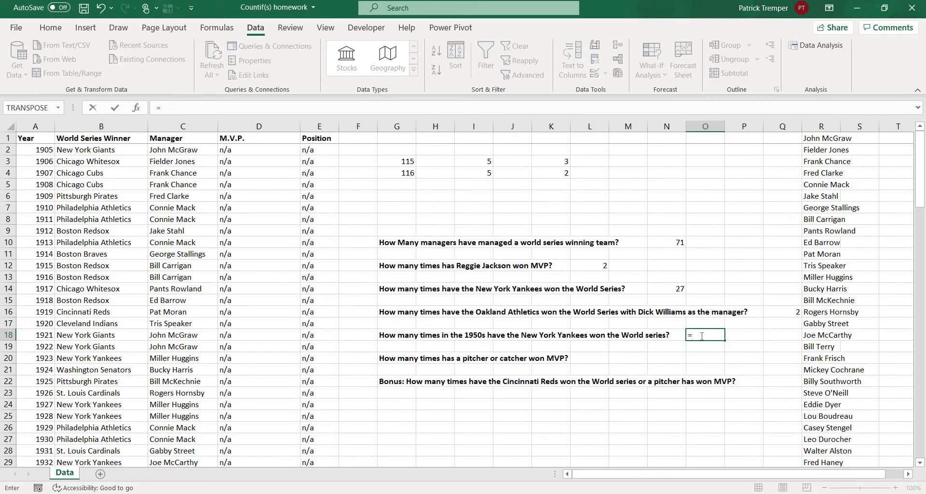
{"action": "type", "text": "Countifs"}
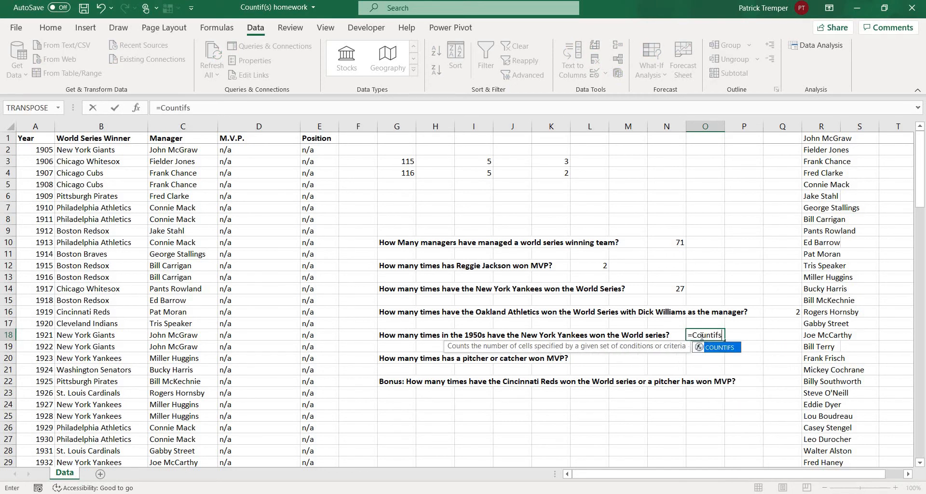
{"action": "type", "text": "("}
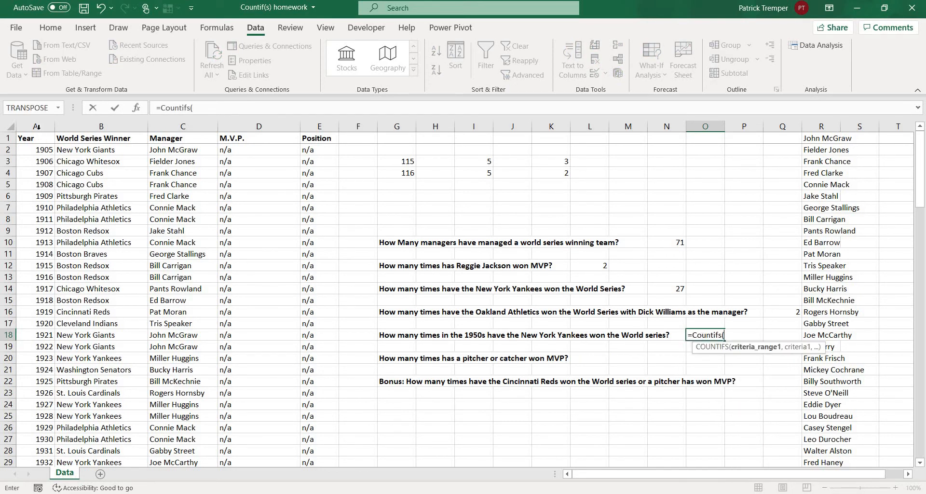
{"action": "type", "text": "A:A"}
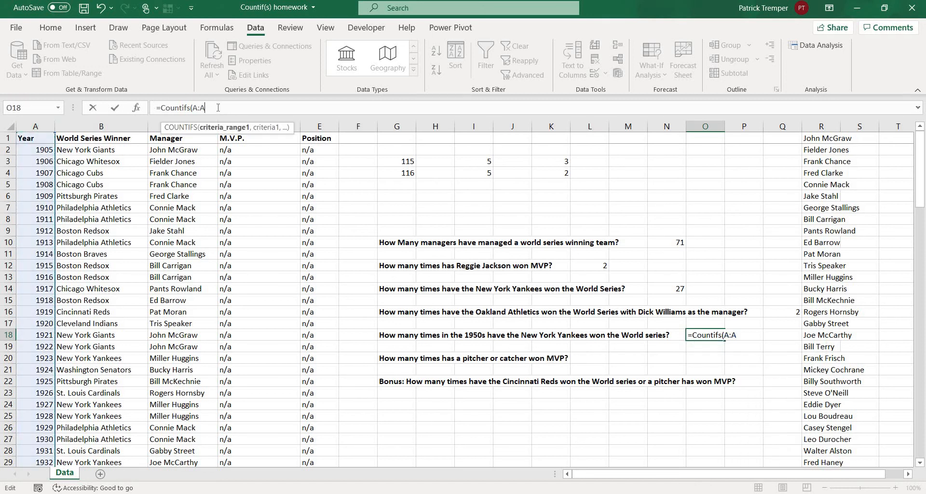
{"action": "type", "text": ",\">"}
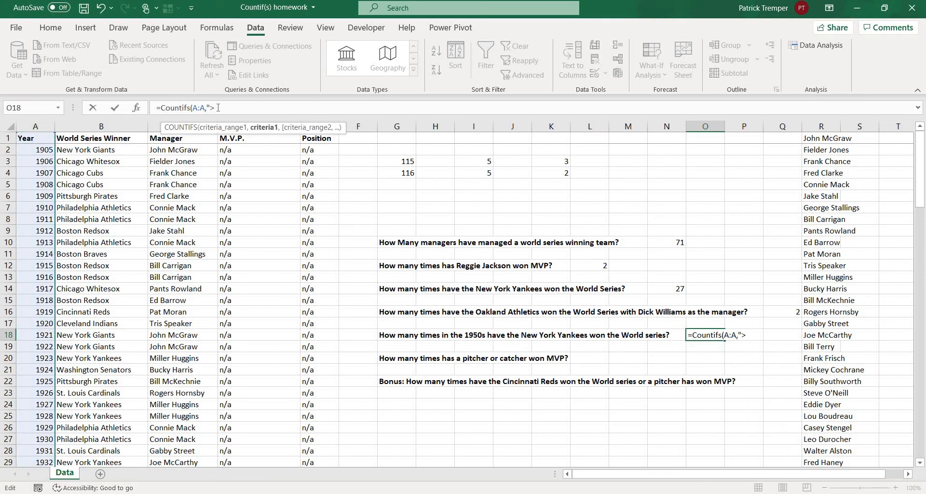
{"action": "type", "text": "=1950\","}
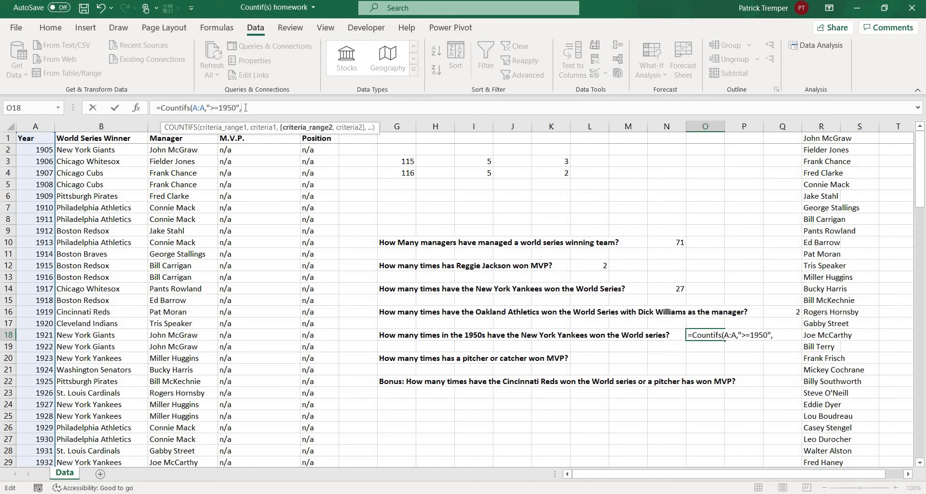
Duplicate the year criterion within the O18 formula and change the copy's condition to "<1960".
{"action": "left_click_drag", "start_coordinate": [243, 109], "coordinate": [194, 110]}
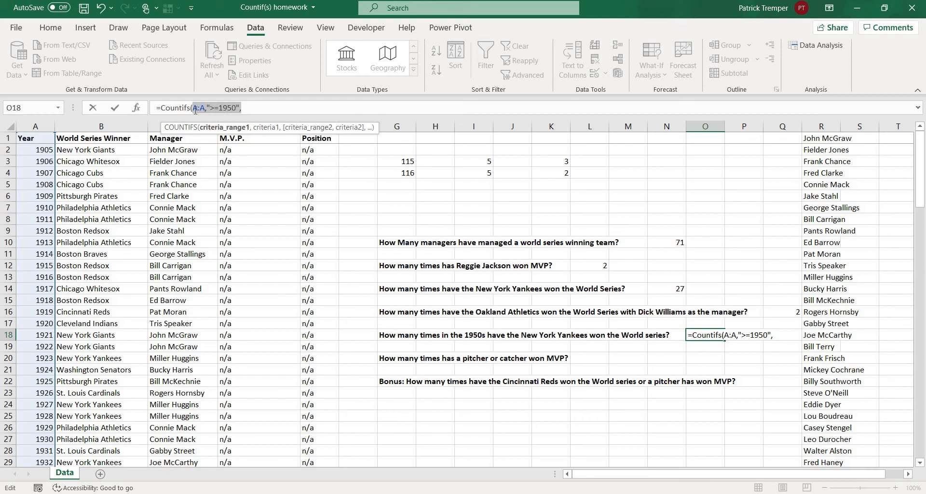
{"action": "key", "text": "ctrl+c"}
{"action": "left_click", "coordinate": [267, 107]}
{"action": "key", "text": "ctrl+v"}
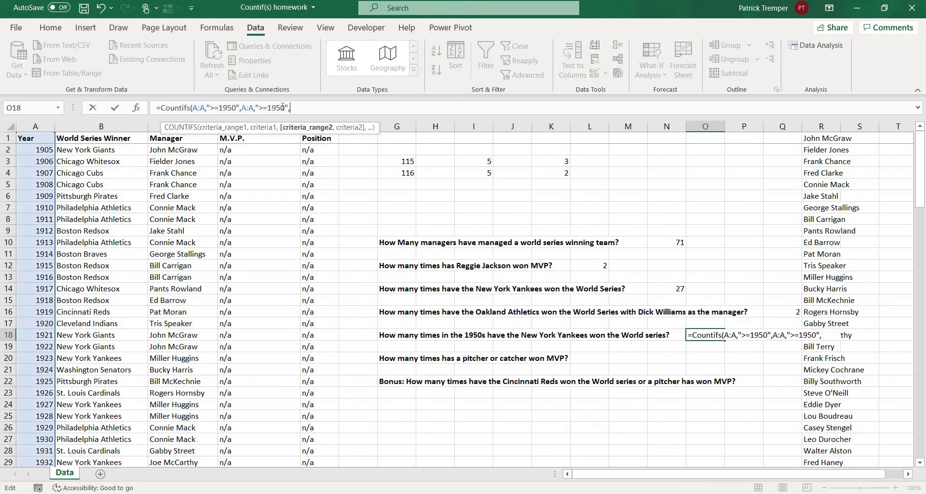
{"action": "left_click_drag", "start_coordinate": [285, 107], "coordinate": [261, 114]}
{"action": "type", "text": "<1960"}
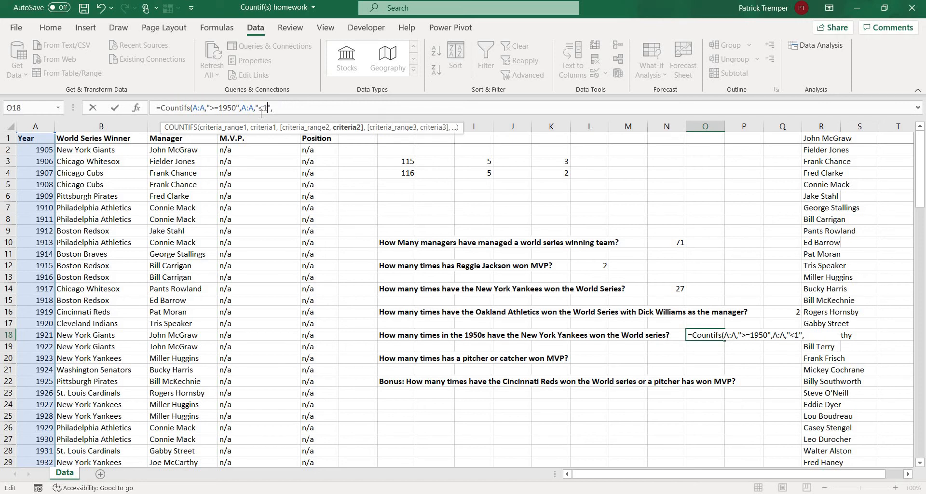
Add the team criterion B:B,"New York Yankees" to the COUNTIFS formula in O18 and complete it.
{"action": "left_click", "coordinate": [296, 108]}
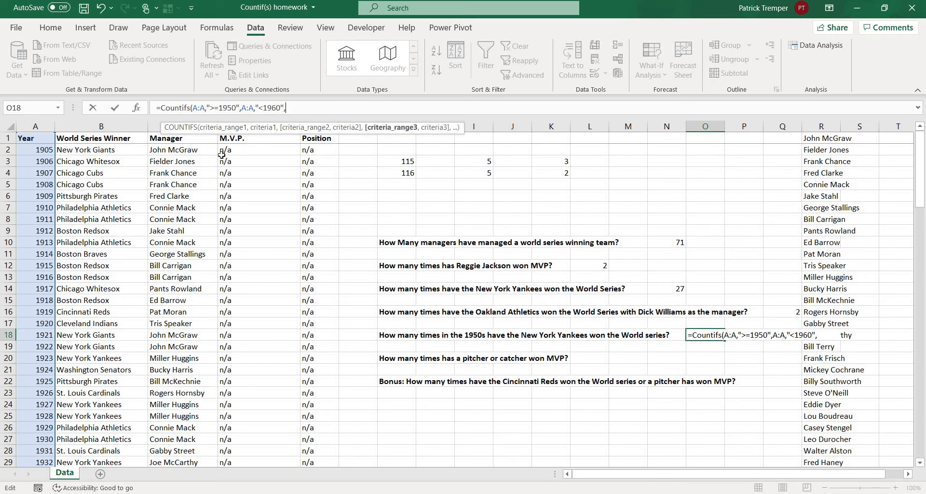
{"action": "left_click", "coordinate": [137, 125]}
{"action": "type", "text": ","}
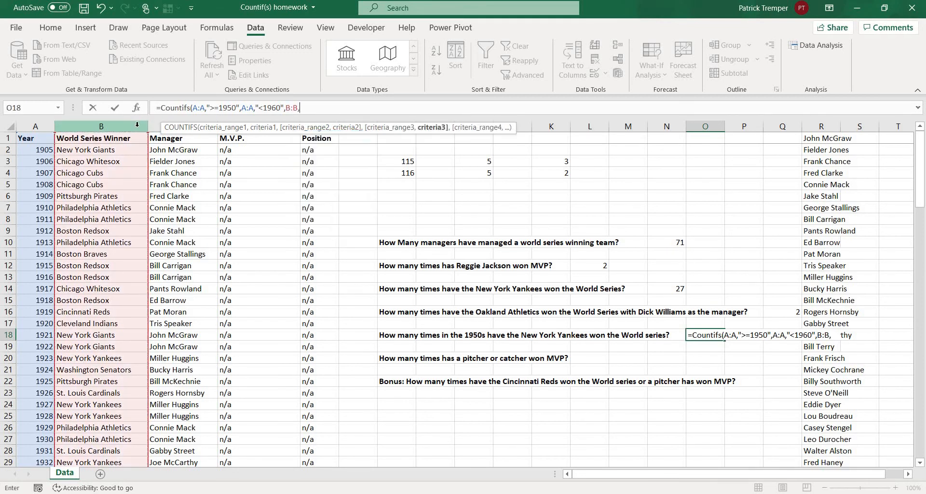
{"action": "type", "text": "\"New York Yankees\""}
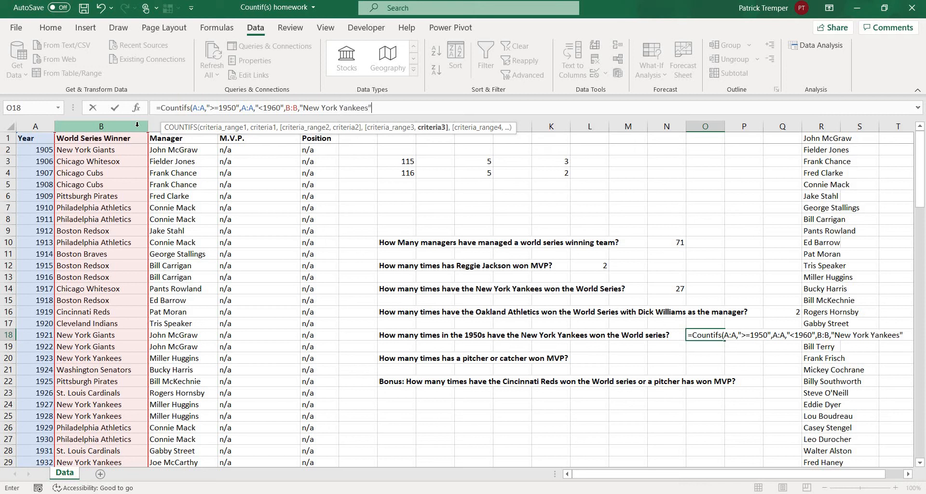
{"action": "type", "text": ")"}
{"action": "key", "text": "Return"}
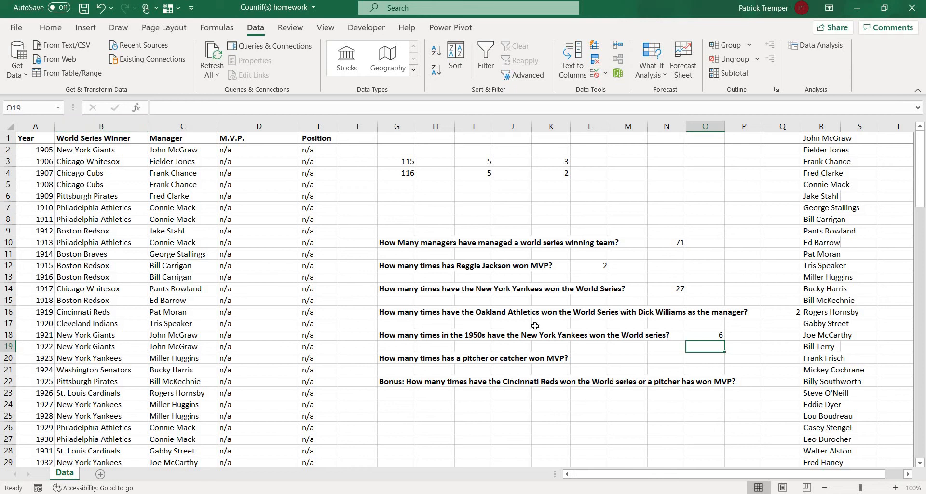
In cell M20, start the pitcher-or-catcher MVP formula with =COUNTIF(E:E,"P")+.
{"action": "left_click", "coordinate": [616, 357]}
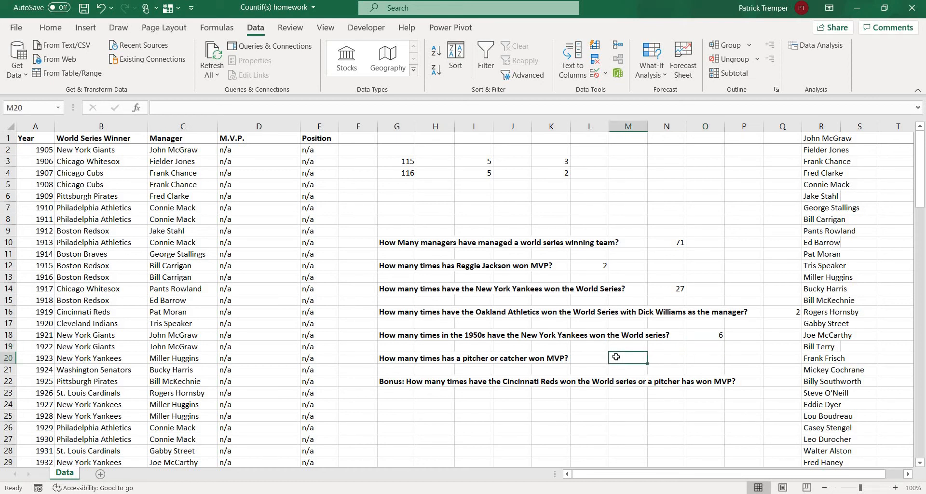
{"action": "type", "text": "=Co"}
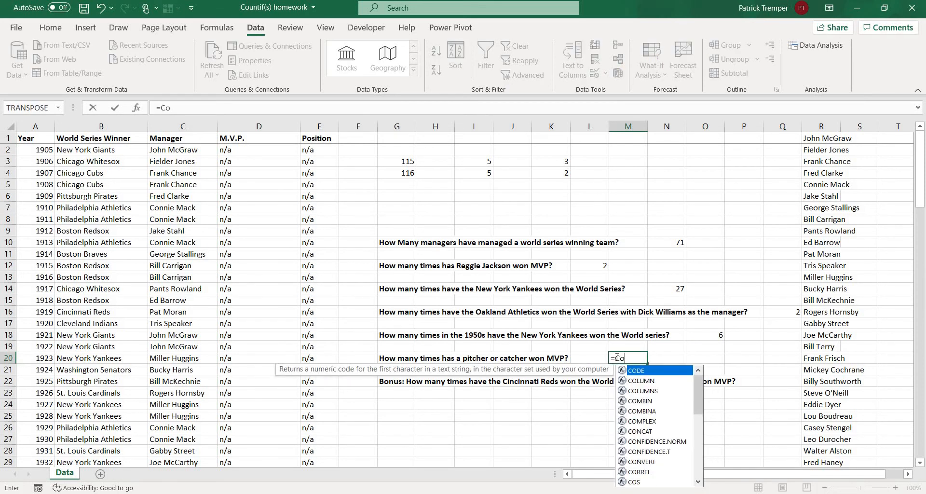
{"action": "type", "text": "untif("}
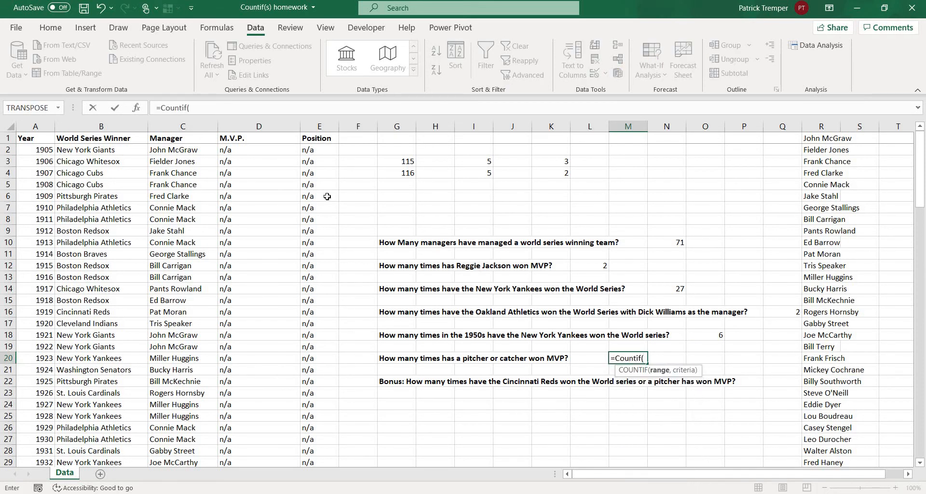
{"action": "left_click", "coordinate": [310, 130]}
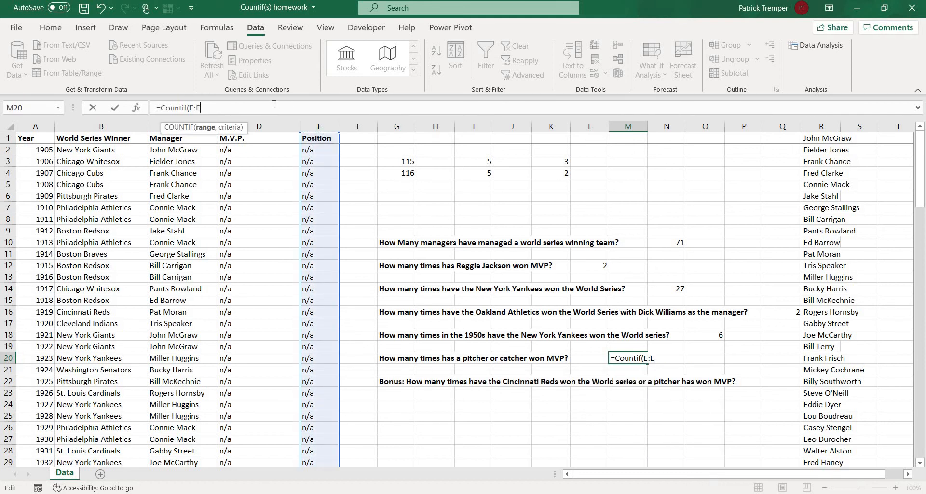
{"action": "type", "text": ",\"P\")+"}
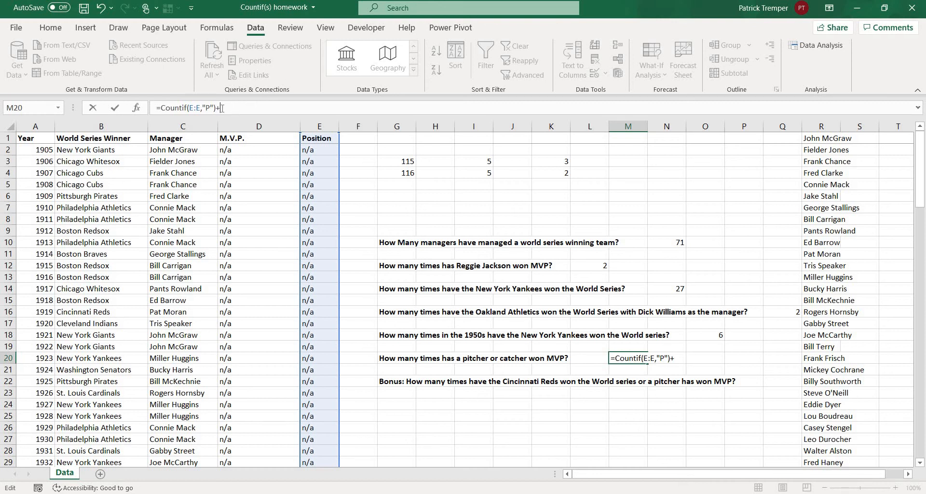
Duplicate the COUNTIF term in the M20 formula, change the copy's criterion to "C", remove the trailing plus sign and complete the formula.
{"action": "left_click_drag", "start_coordinate": [220, 107], "coordinate": [165, 106]}
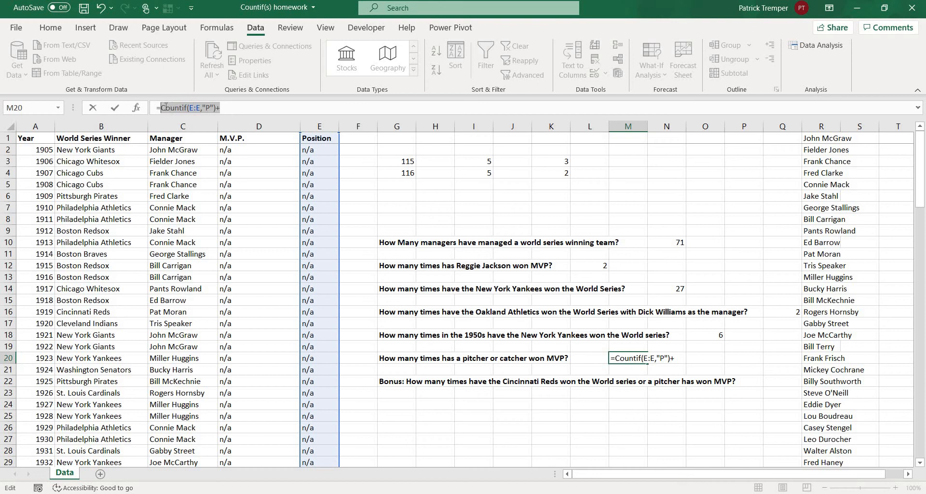
{"action": "left_click", "coordinate": [257, 107]}
{"action": "key", "text": "ctrl+v"}
{"action": "left_click", "coordinate": [270, 107]}
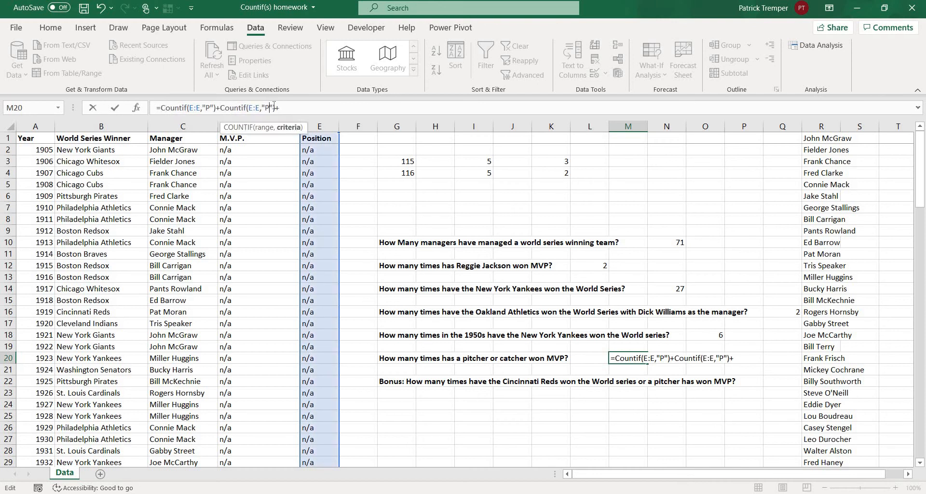
{"action": "key", "text": "BackSpace"}
{"action": "type", "text": "C"}
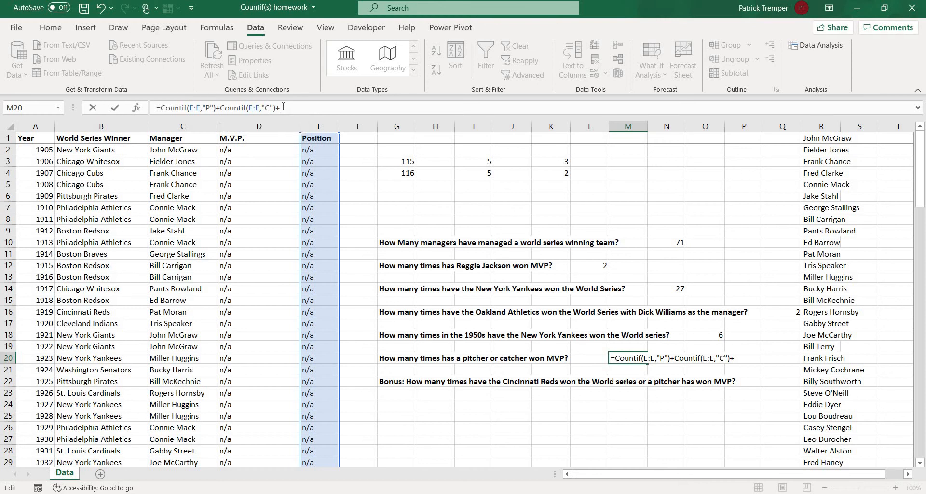
{"action": "key", "text": "BackSpace"}
{"action": "key", "text": "Return"}
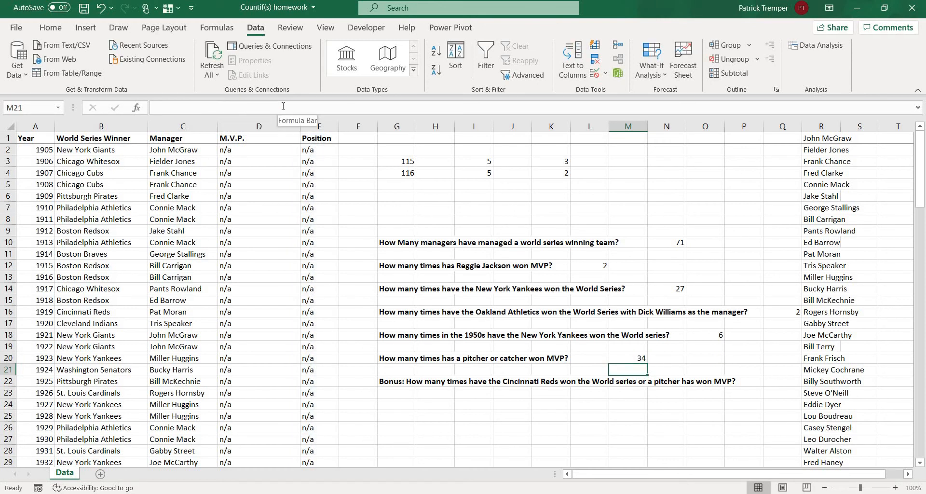
{"action": "key", "text": "Up"}
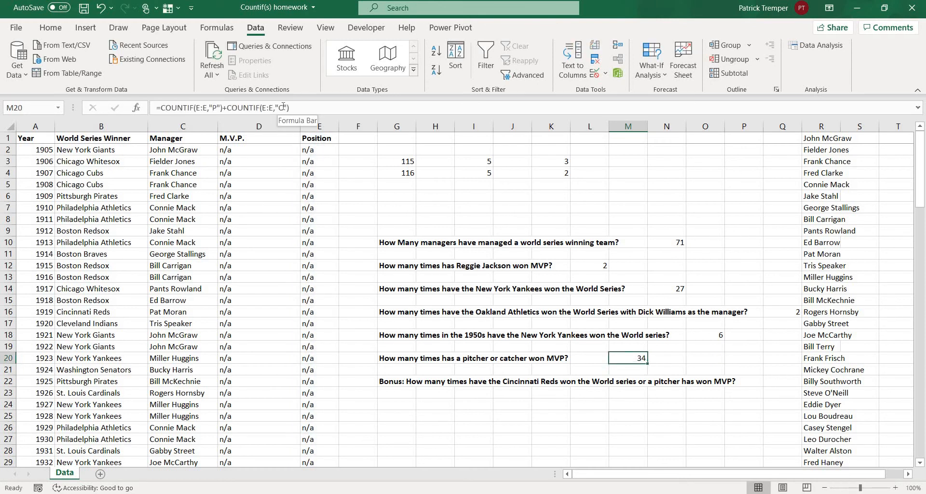
In cell G24, start the bonus question's formula with =COUNTIF(B:B,"Cincinnati Reds")+.
{"action": "key", "text": "Down"}
{"action": "key", "text": "Down"}
{"action": "key", "text": "Down"}
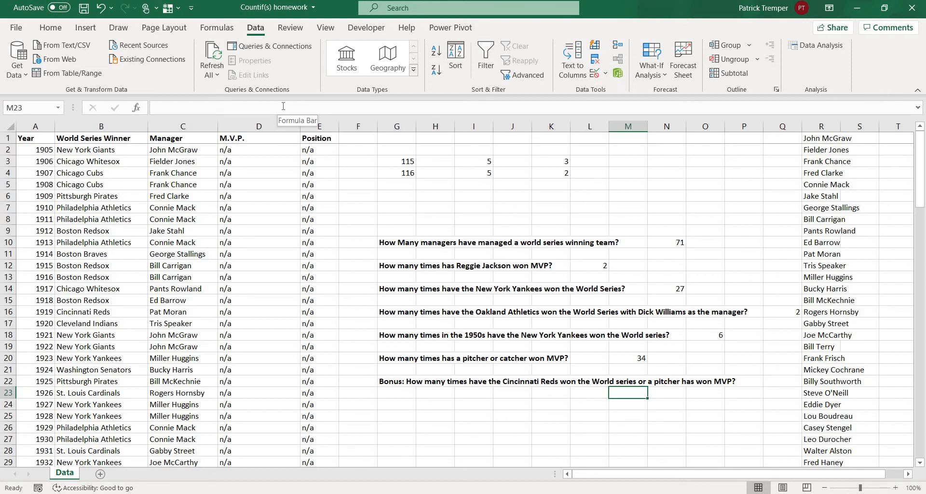
{"action": "key", "text": "Left"}
{"action": "key", "text": "Left"}
{"action": "key", "text": "Left"}
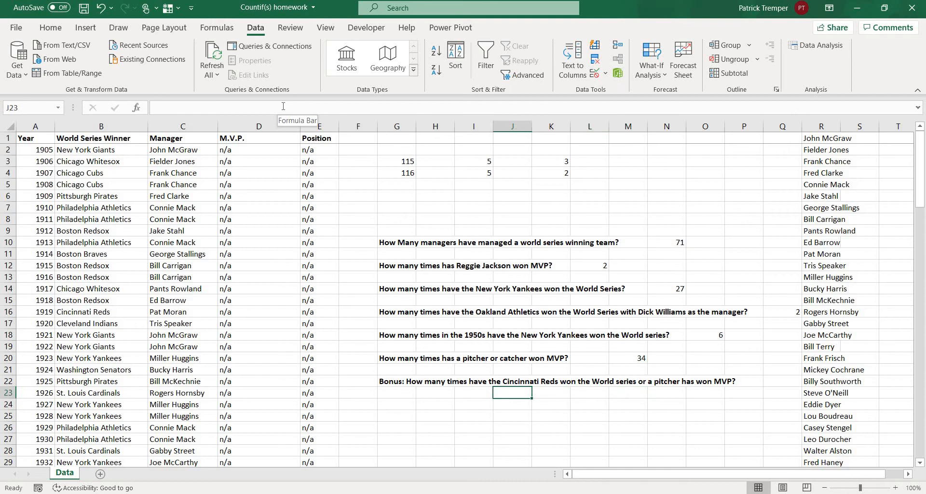
{"action": "key", "text": "Left"}
{"action": "key", "text": "Left"}
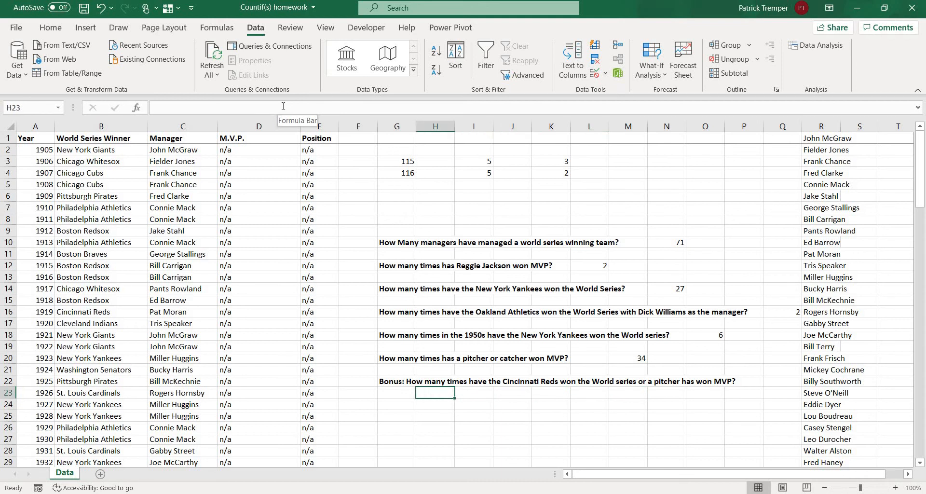
{"action": "key", "text": "Left"}
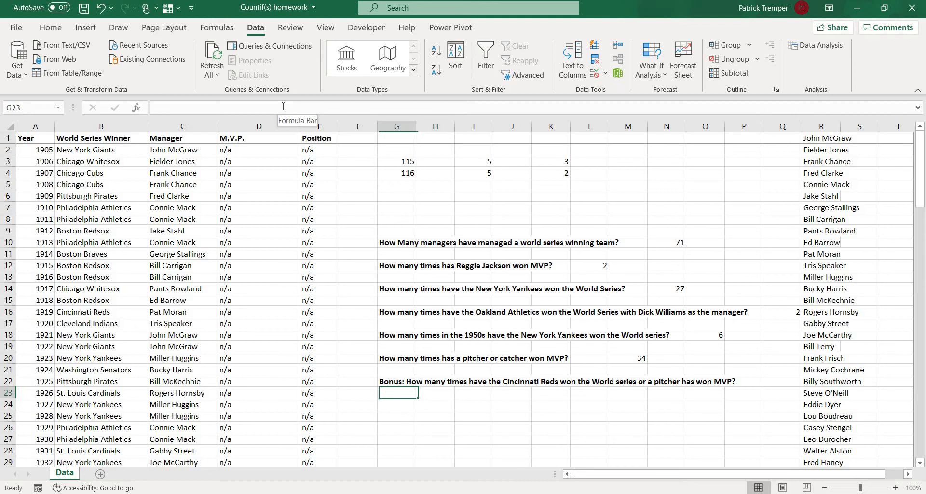
{"action": "key", "text": "Down"}
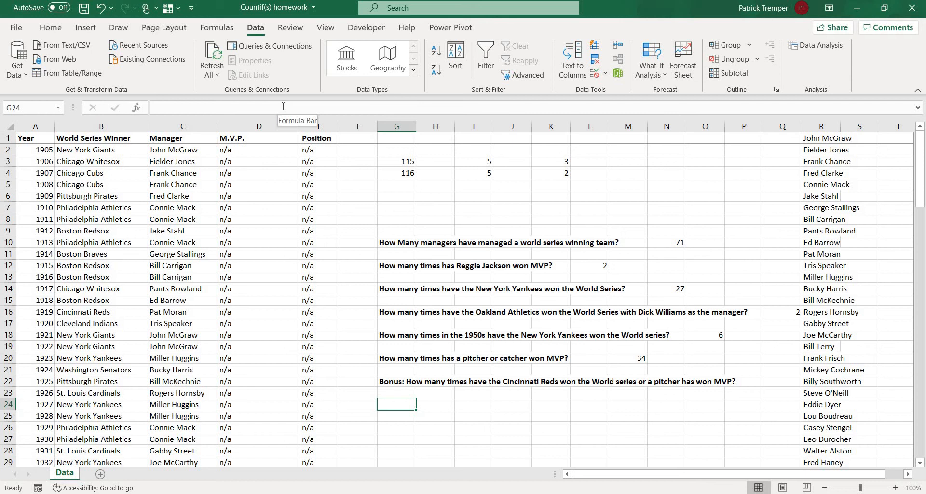
{"action": "type", "text": "=Cou"}
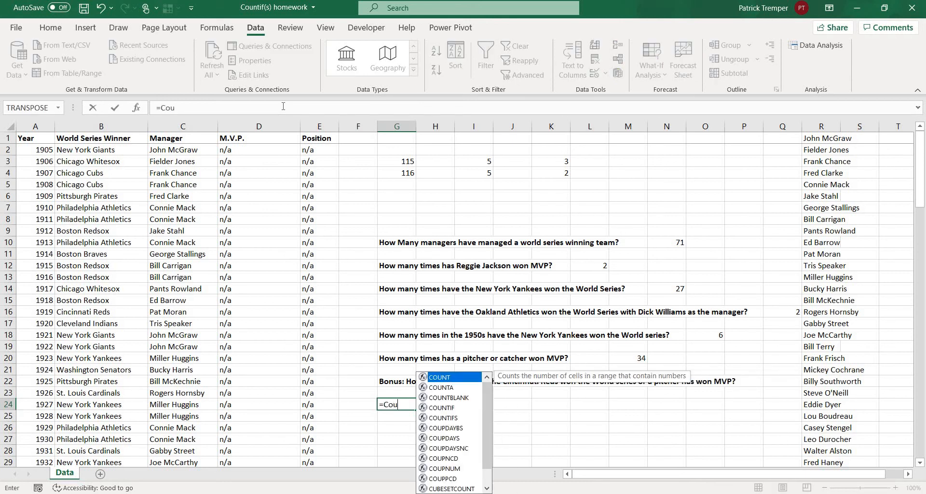
{"action": "type", "text": "ntif("}
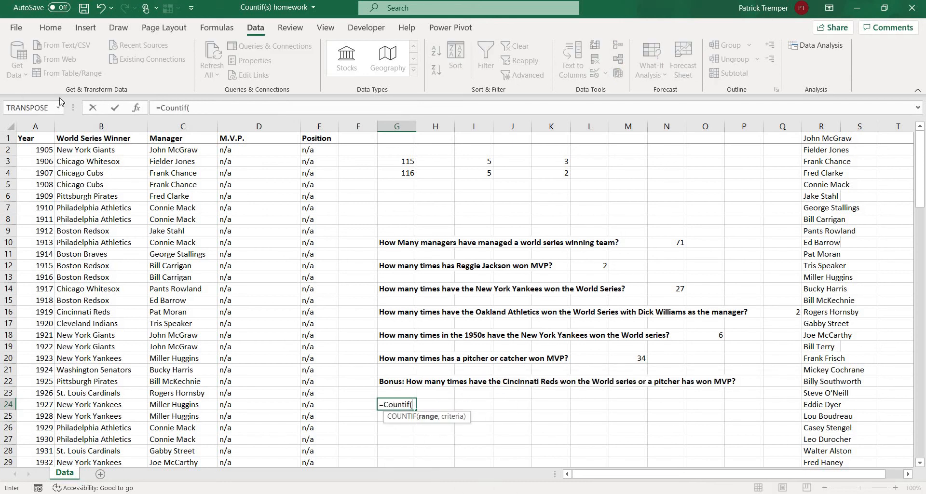
{"action": "left_click", "coordinate": [100, 126]}
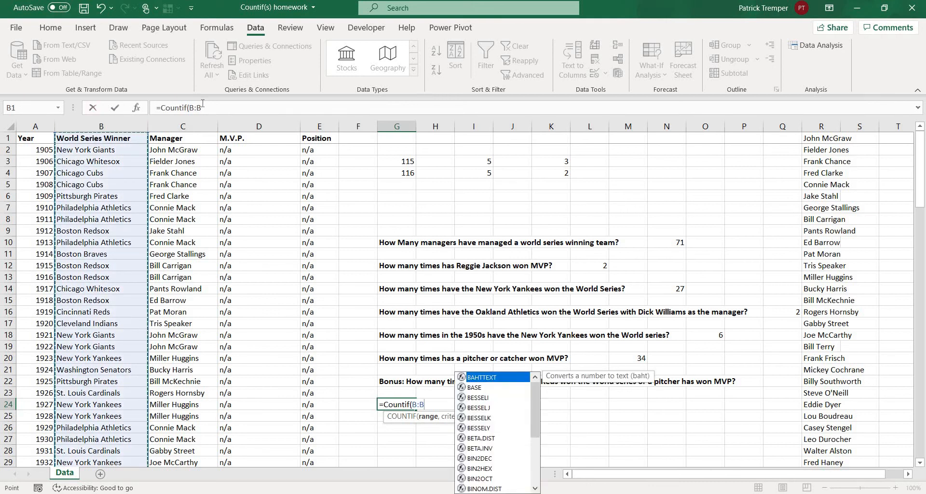
{"action": "type", "text": ",\"Cincinnat"}
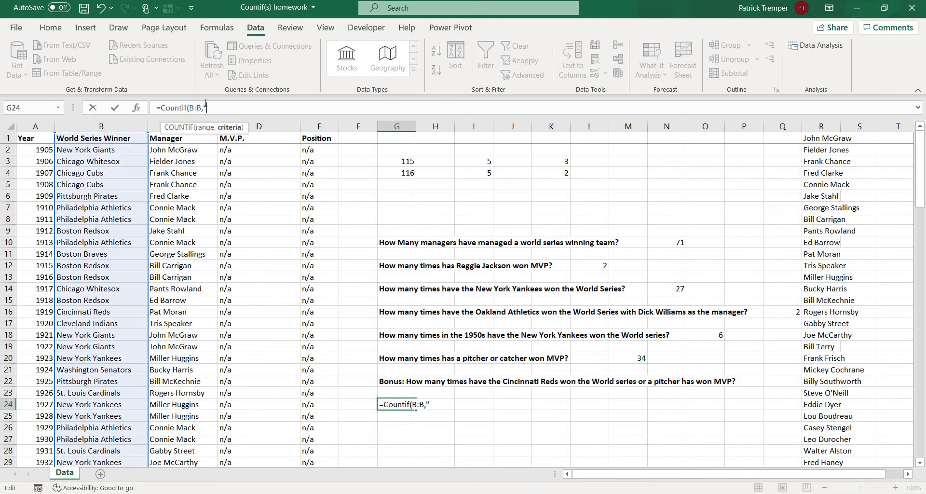
{"action": "type", "text": "i Reds\""}
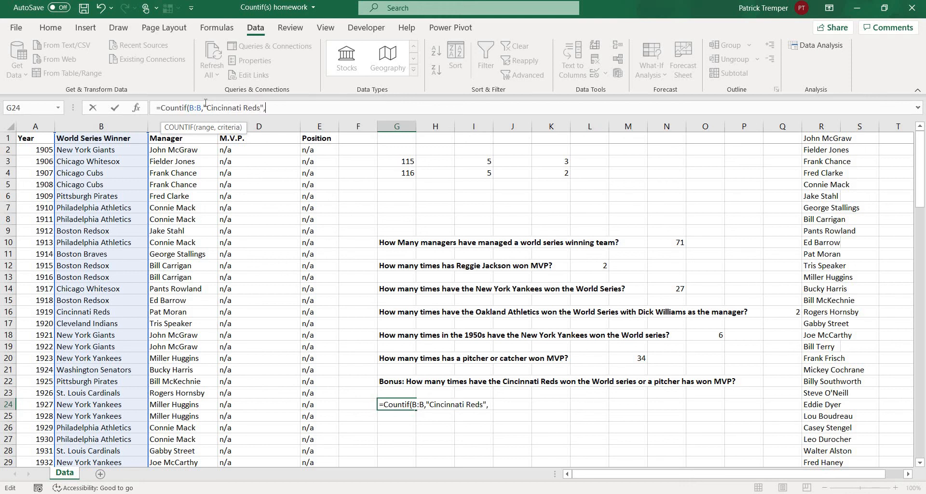
{"action": "type", "text": ")+Countif("}
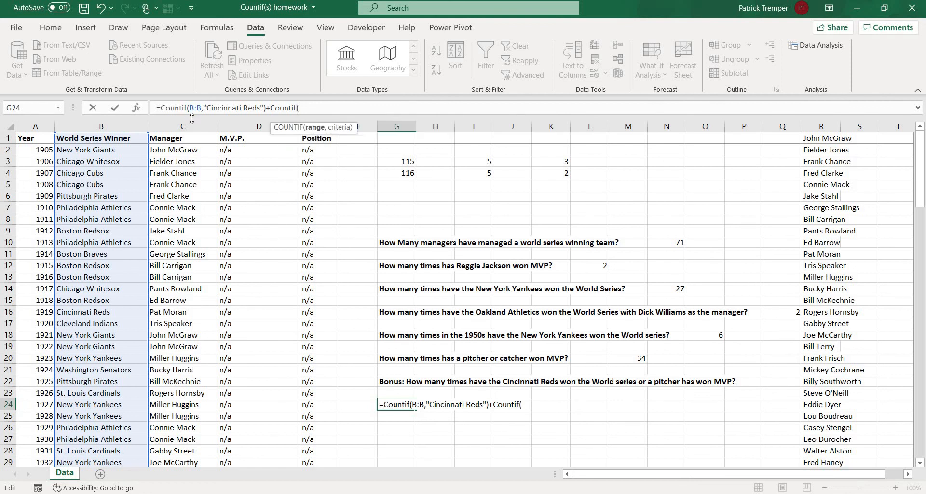
Add the pitcher MVP count COUNTIF(E:E,"P") as the second term of the G24 formula.
{"action": "left_click", "coordinate": [331, 123]}
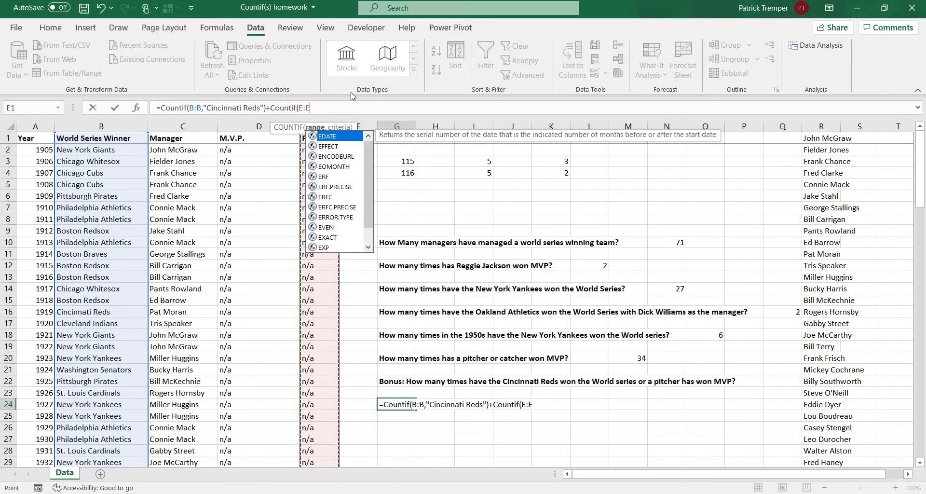
{"action": "type", "text": ",\"P\")-"}
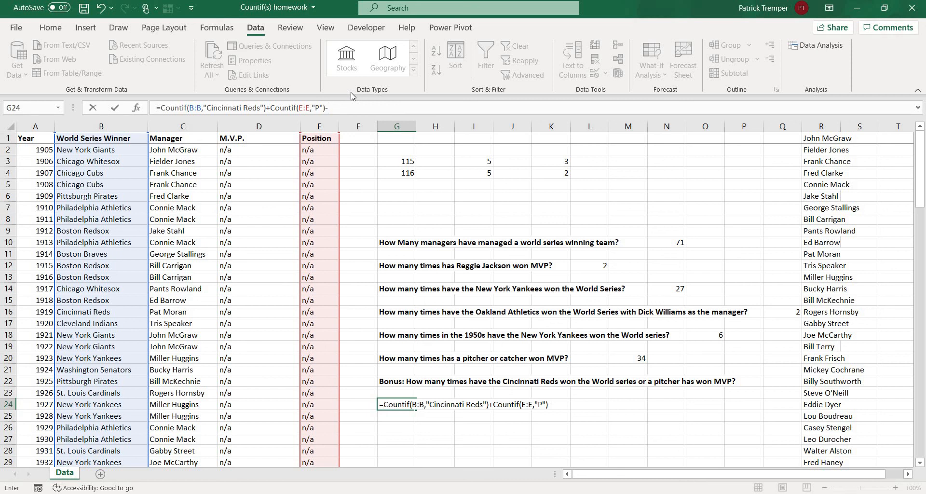
Subtract a COUNTIFS term in the G24 formula, reusing B:B,"Cincinnati Reds" from the first term as its first criterion.
{"action": "type", "text": "C"}
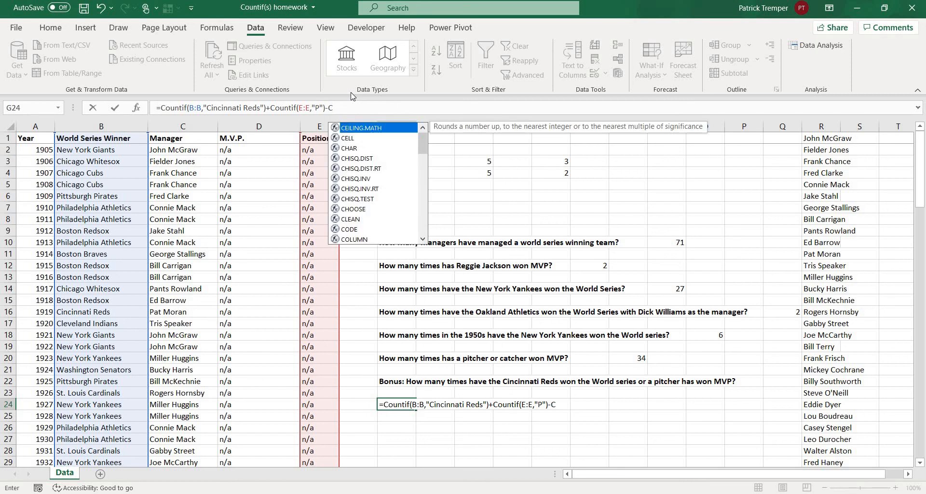
{"action": "type", "text": "ount"}
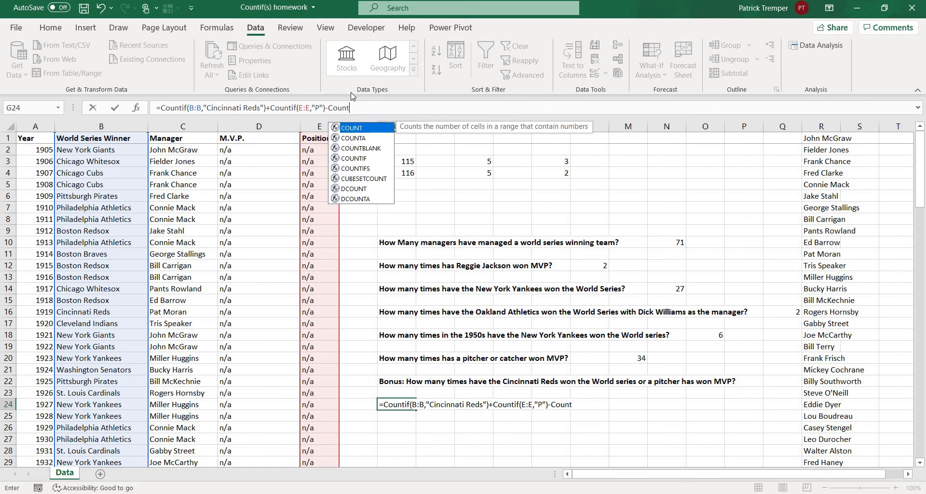
{"action": "type", "text": "ifs("}
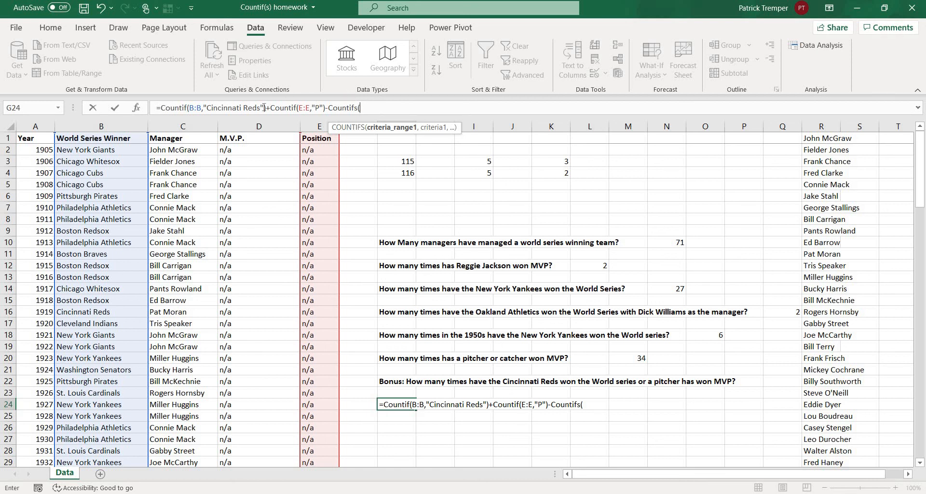
{"action": "left_click_drag", "start_coordinate": [262, 107], "coordinate": [189, 106]}
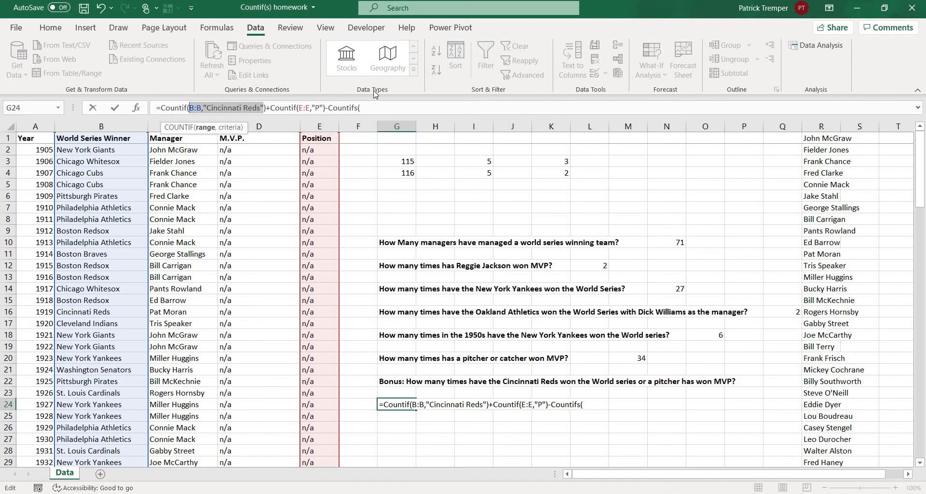
{"action": "key", "text": "ctrl+c"}
{"action": "key", "text": "End"}
{"action": "key", "text": "ctrl+v"}
{"action": "type", "text": ","}
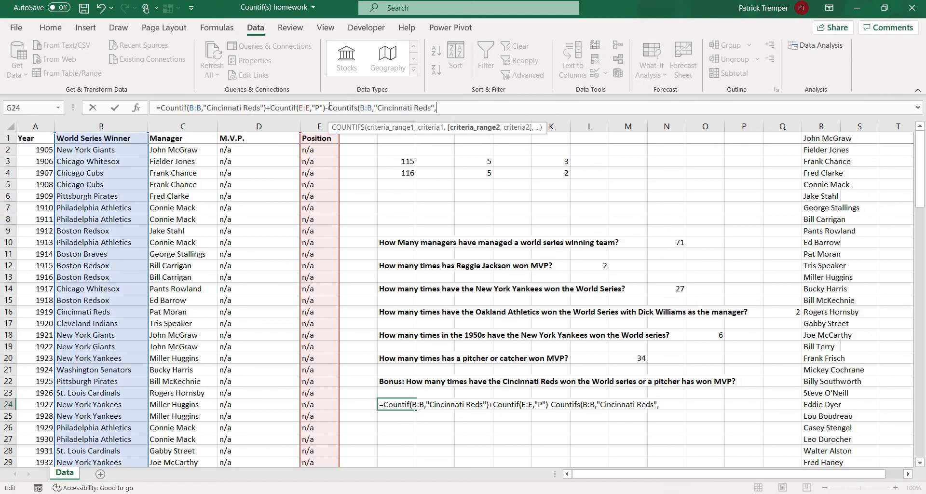
Copy E:E,"P" into the COUNTIFS term as its second criterion and complete the G24 formula.
{"action": "left_click_drag", "start_coordinate": [323, 108], "coordinate": [299, 108]}
{"action": "key", "text": "ctrl+c"}
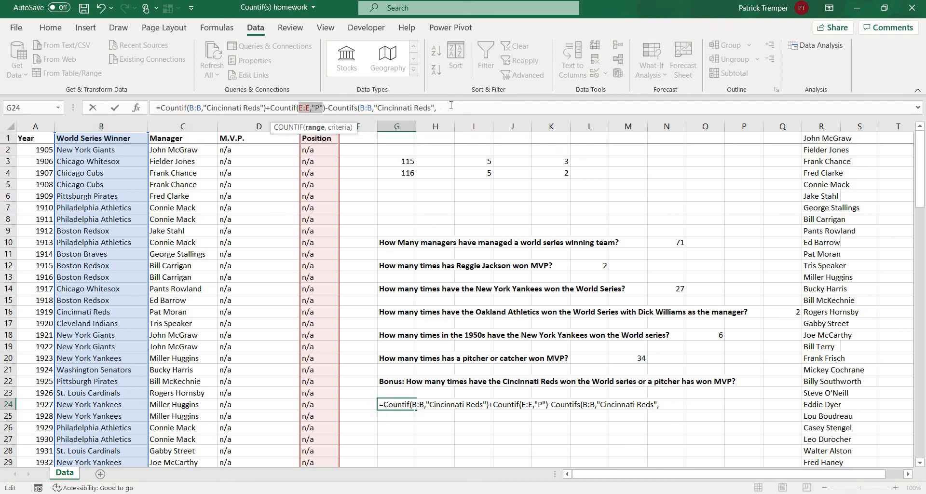
{"action": "left_click", "coordinate": [451, 106]}
{"action": "key", "text": "ctrl+v"}
{"action": "type", "text": ")"}
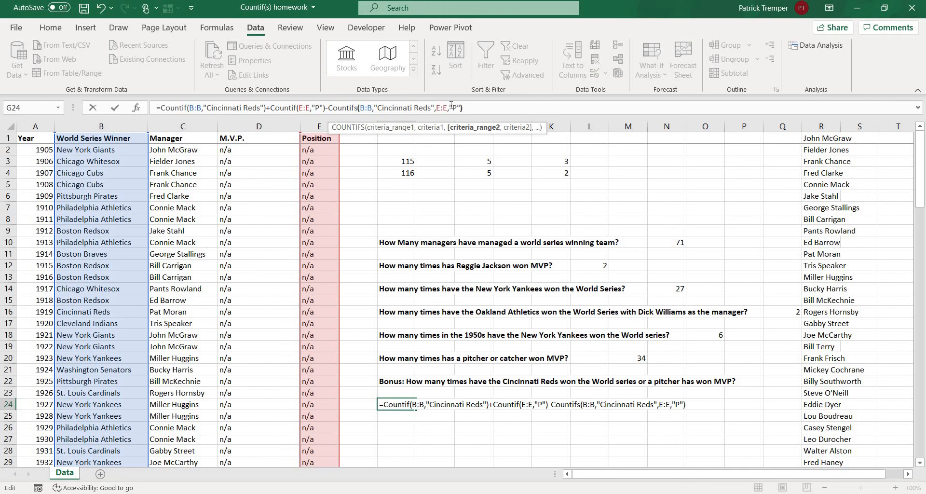
{"action": "key", "text": "Return"}
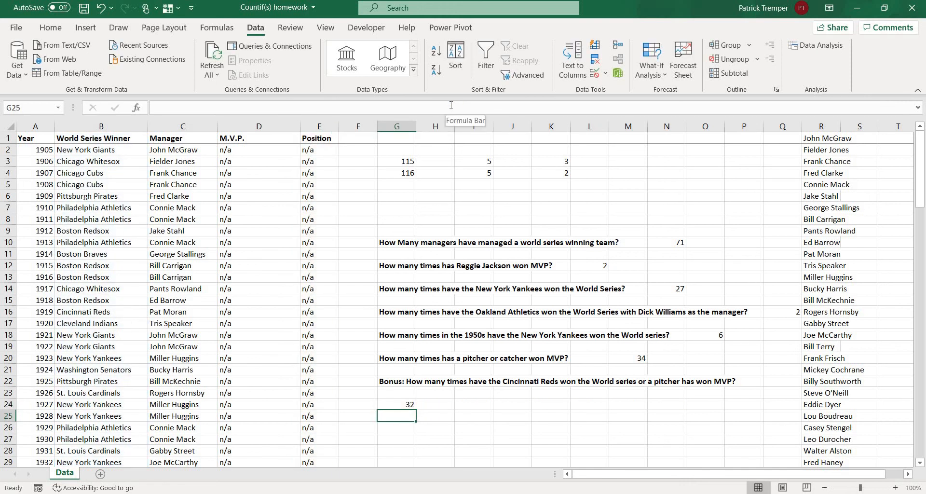